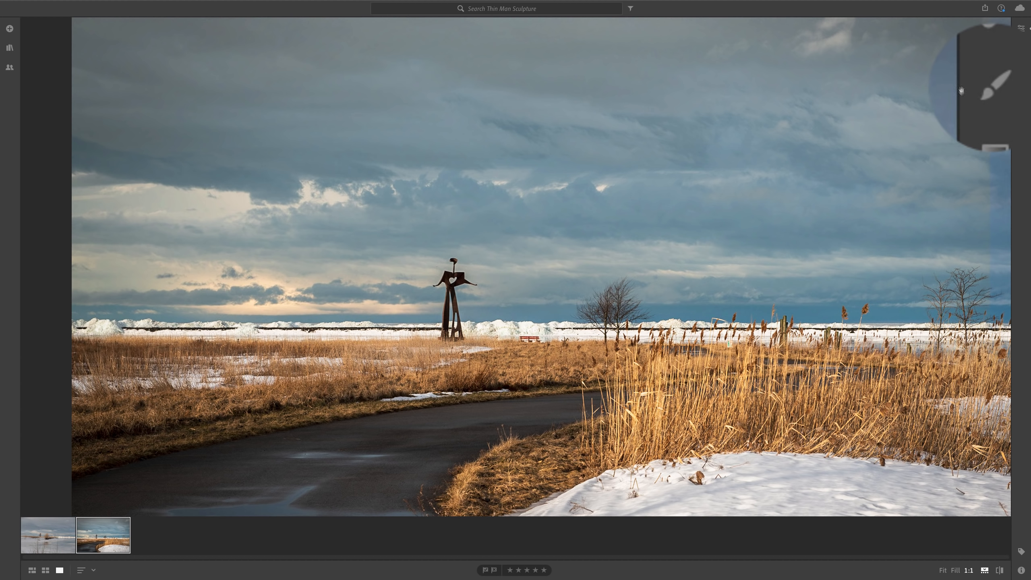
# Open the Brush tool, toggle its extra brush options closed and open again, and set the brush size to 21.5.
pyautogui.click(1012, 88)
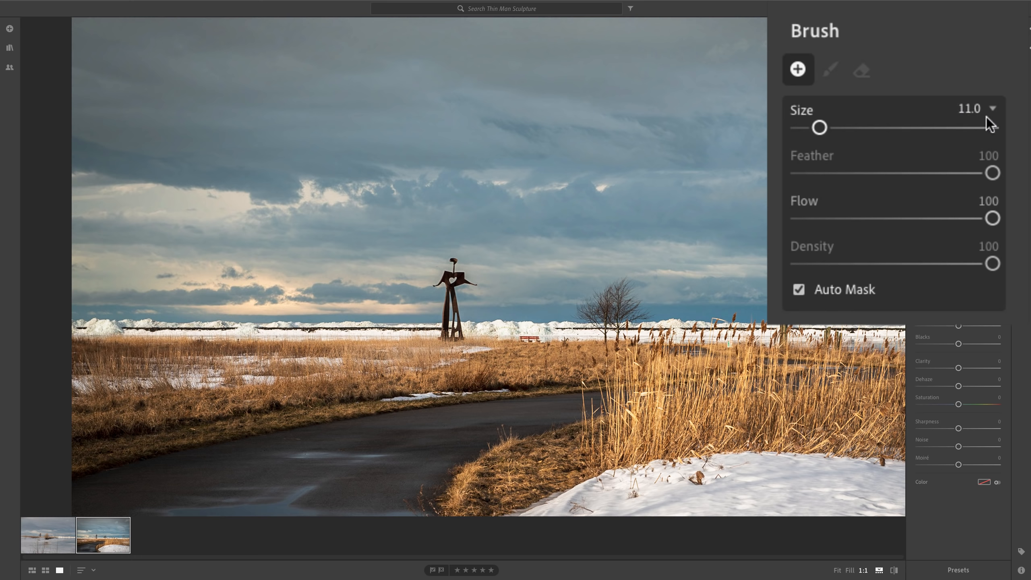
pyautogui.click(993, 109)
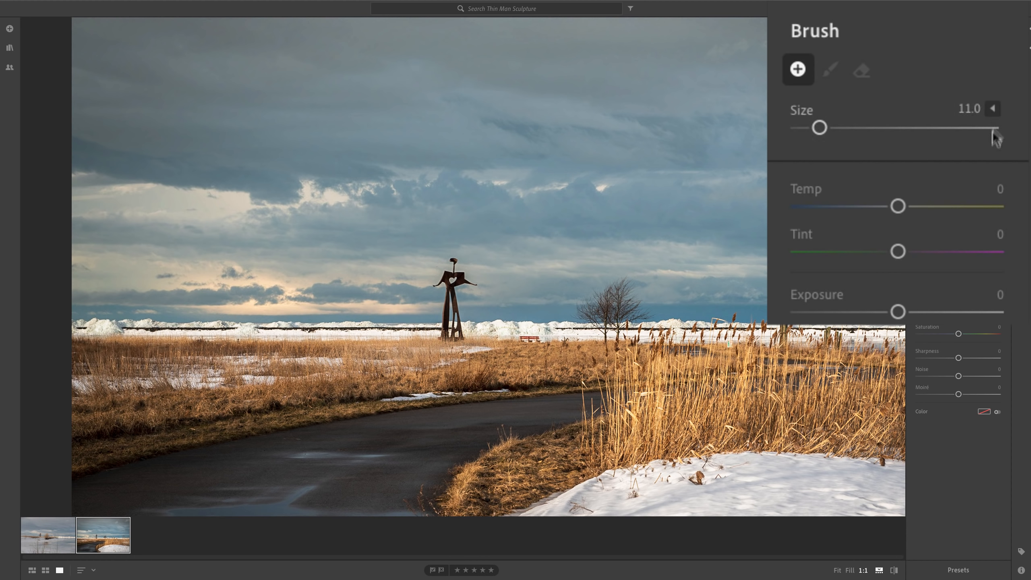
pyautogui.click(993, 108)
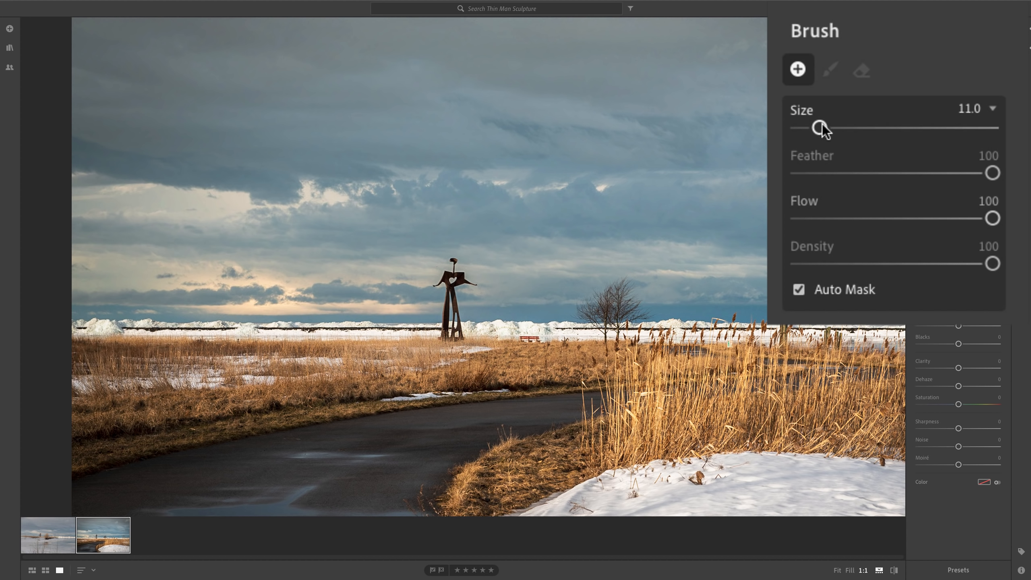
pyautogui.moveTo(821, 130)
pyautogui.mouseDown()
pyautogui.moveTo(908, 132)
pyautogui.moveTo(844, 129)
pyautogui.mouseUp()
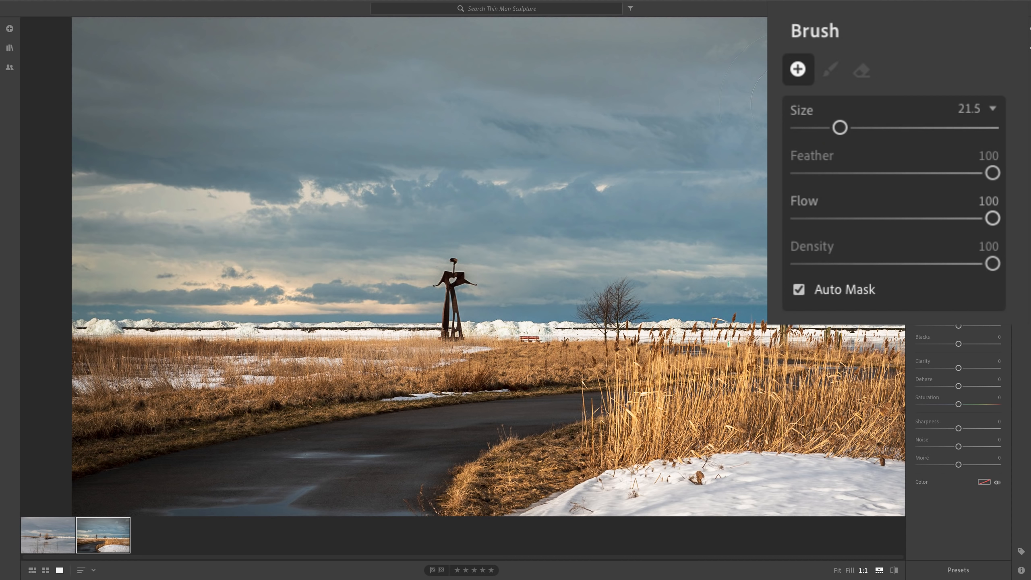
# Decrease and increase the brush size in small increments, ending at 22.
pyautogui.press('[')
pyautogui.press('[')
pyautogui.press('[')
pyautogui.press('[')
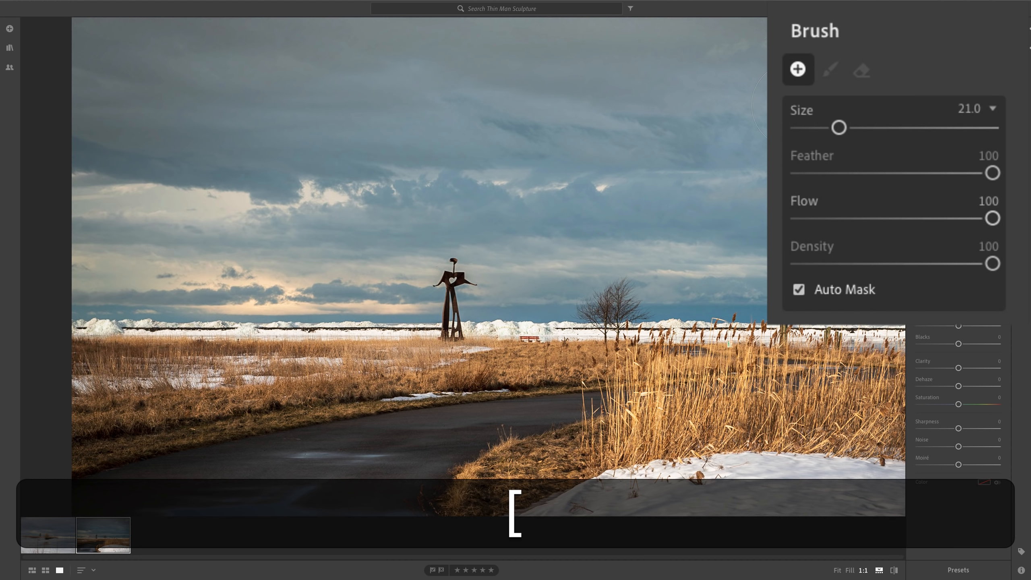
pyautogui.press(']')
pyautogui.press(']')
pyautogui.press(']')
pyautogui.press(']')
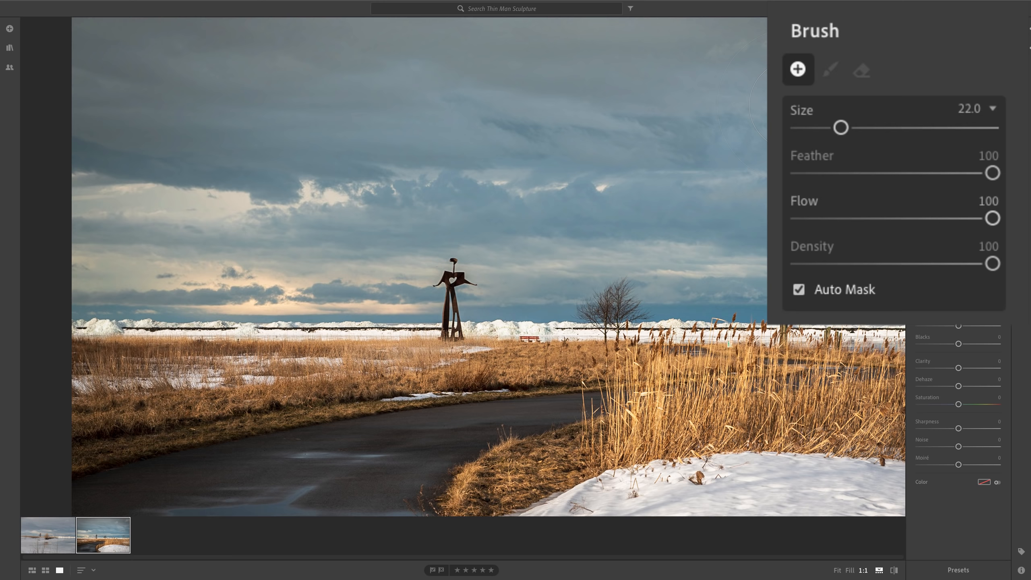
# Vary the brush size up and down over the photo, settling at 19.
pyautogui.scroll(-7, 794, 105)
pyautogui.scroll(9, 794, 105)
pyautogui.scroll(-10, 795, 105)
pyautogui.scroll(8, 794, 105)
pyautogui.scroll(-3, 794, 105)
pyautogui.scroll(4, 794, 105)
pyautogui.scroll(-1, 794, 105)
pyautogui.scroll(-3, 633, 179)
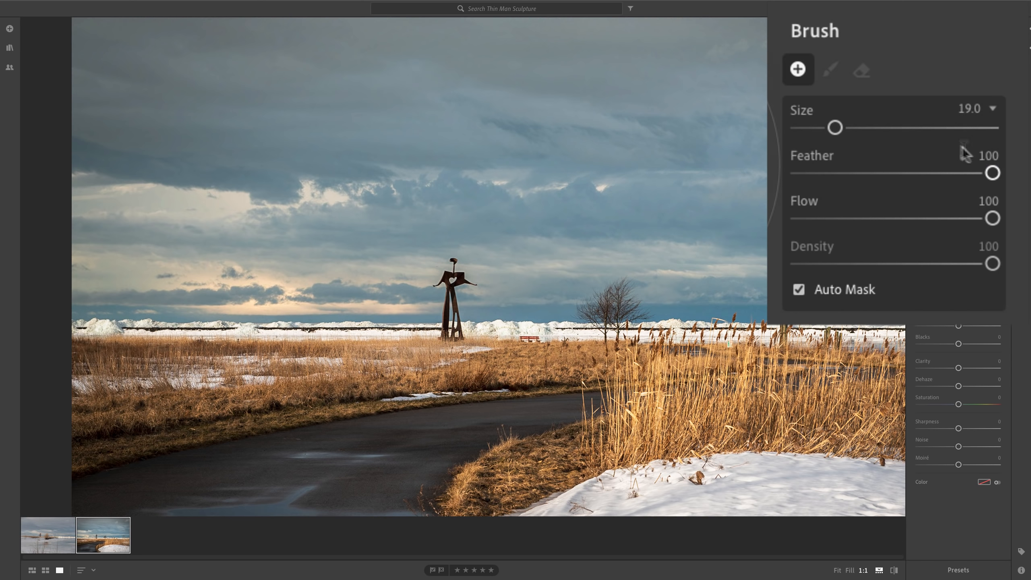
# Turn off Auto Mask and reduce the brush size to 15, with Feather at 100.
pyautogui.moveTo(992, 173)
pyautogui.mouseDown()
pyautogui.moveTo(829, 173)
pyautogui.moveTo(993, 173)
pyautogui.mouseUp()
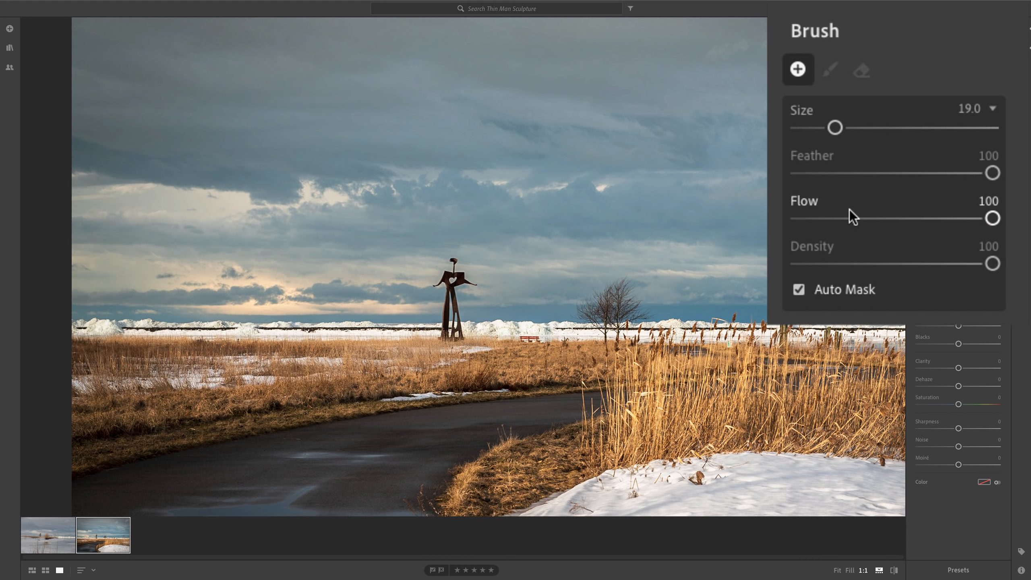
pyautogui.click(799, 290)
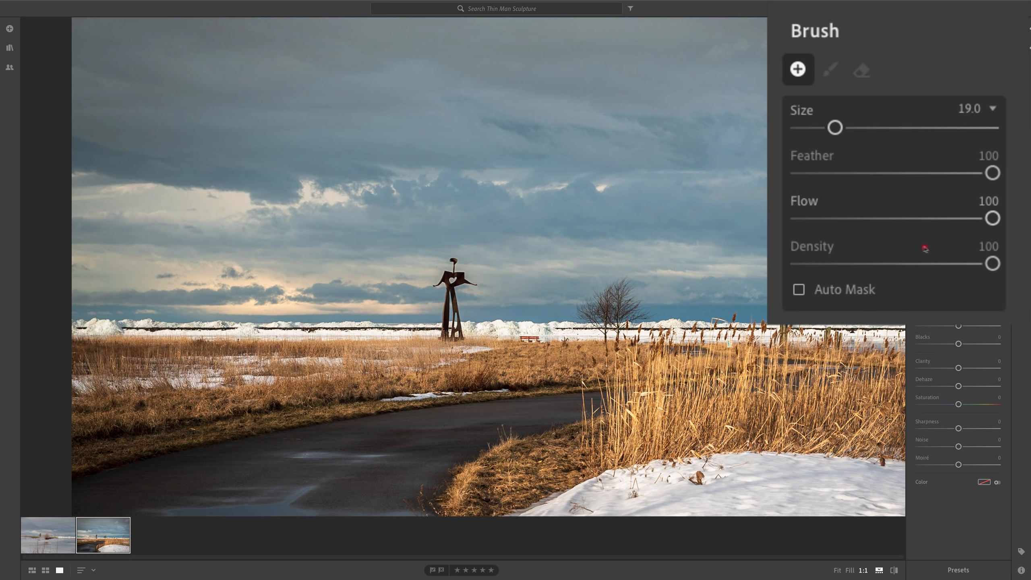
pyautogui.press('[')
pyautogui.press('[')
pyautogui.press('[')
pyautogui.press('[')
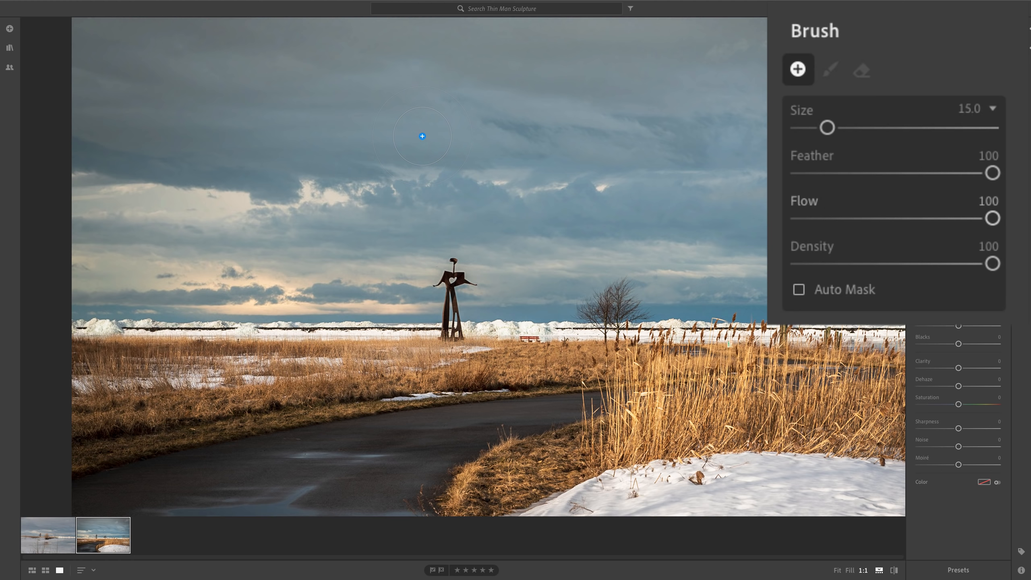
# Paint a soft-edged horizontal test stroke across the upper sky with Feather at 100 and delete it.
pyautogui.moveTo(421, 136); pyautogui.dragTo(595, 137)
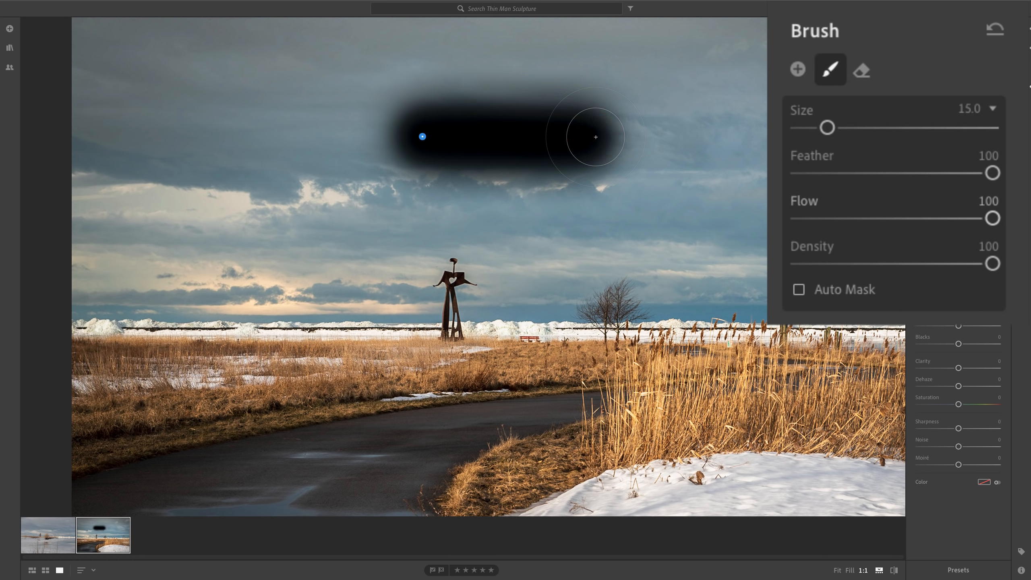
pyautogui.press('BackSpace')
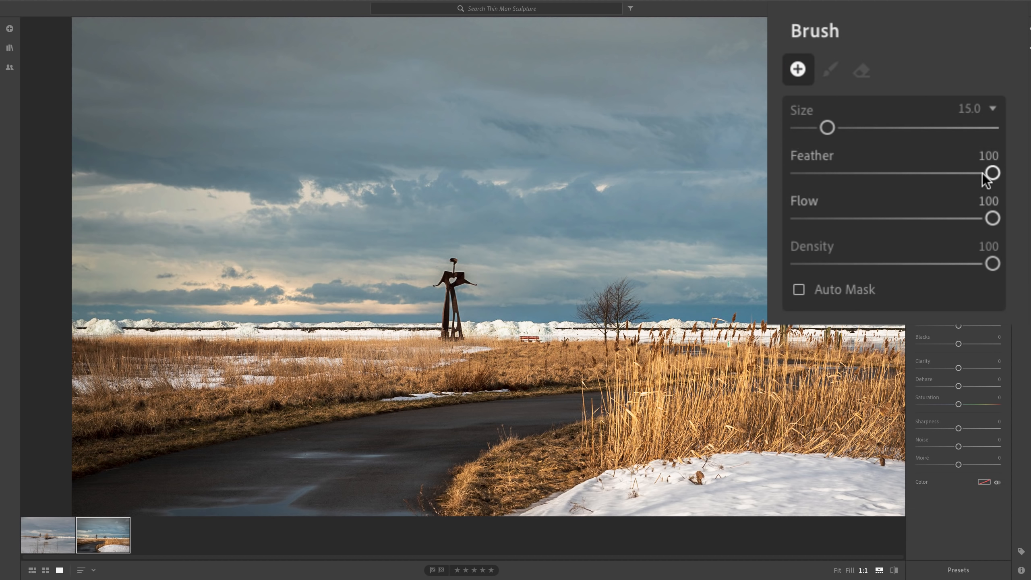
# Set Feather to 0, paint a hard-edged test stroke across the upper sky, and delete it.
pyautogui.moveTo(993, 173); pyautogui.dragTo(796, 173)
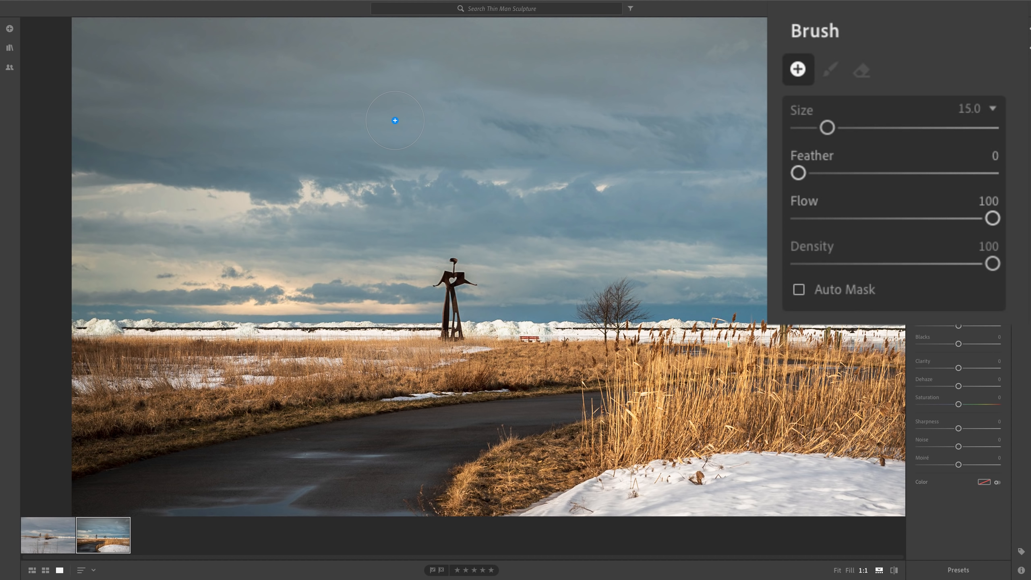
pyautogui.moveTo(393, 122); pyautogui.dragTo(602, 125)
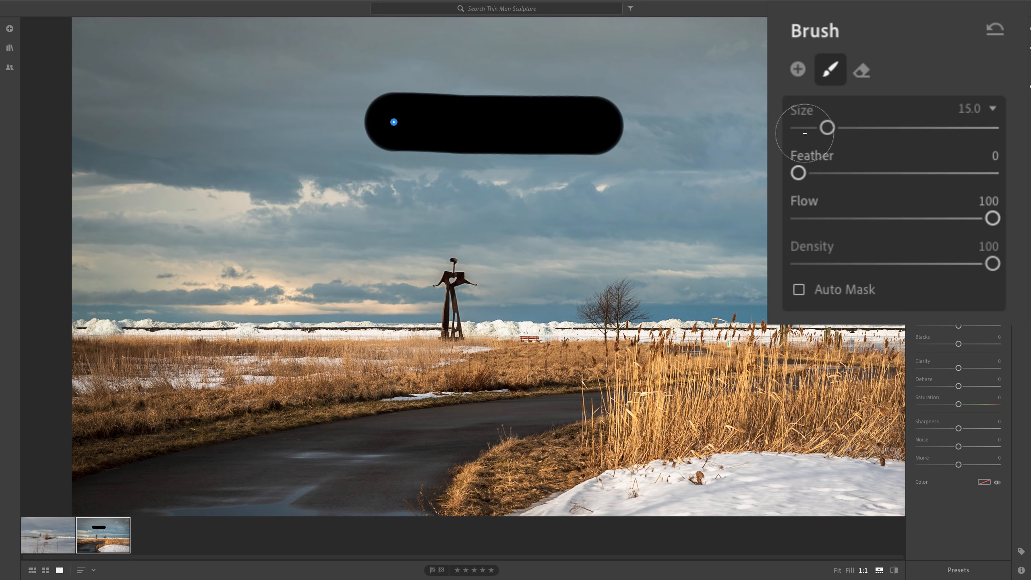
pyautogui.press('BackSpace')
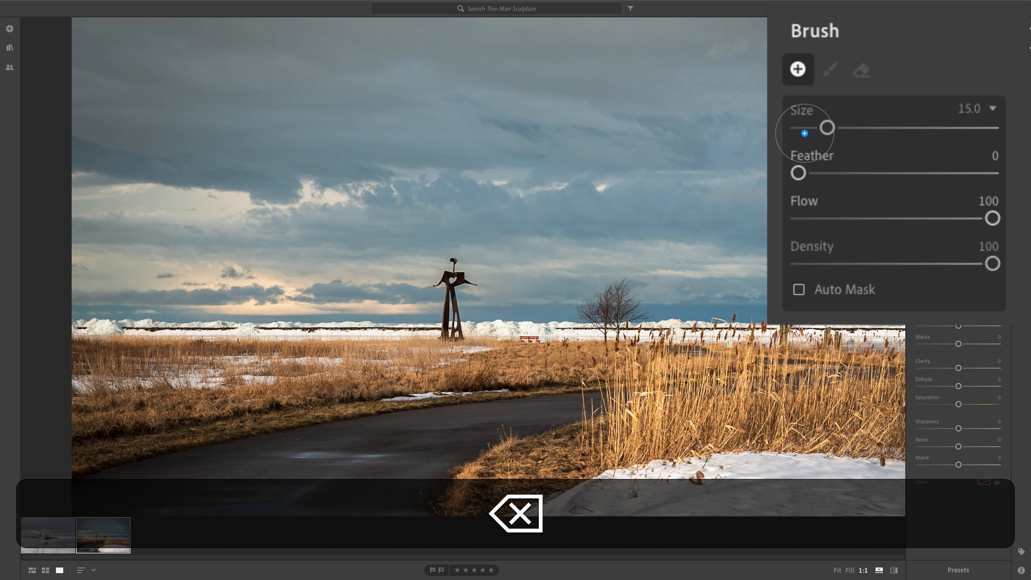
# Set Flow to 9, build up a dark band in the upper sky with overlapping strokes, and delete it.
pyautogui.moveTo(997, 218); pyautogui.dragTo(810, 220)
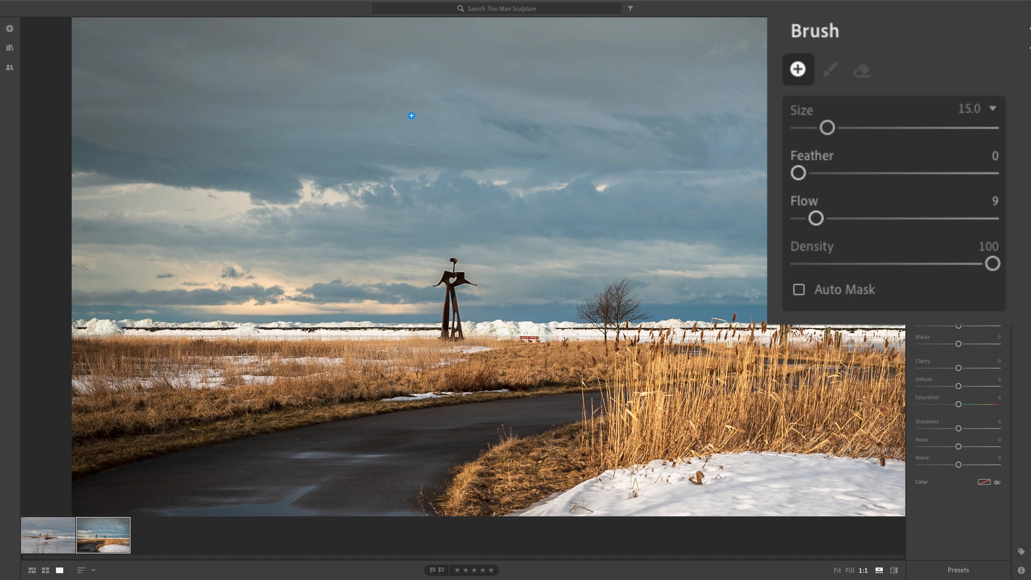
pyautogui.moveTo(411, 115); pyautogui.dragTo(642, 113)
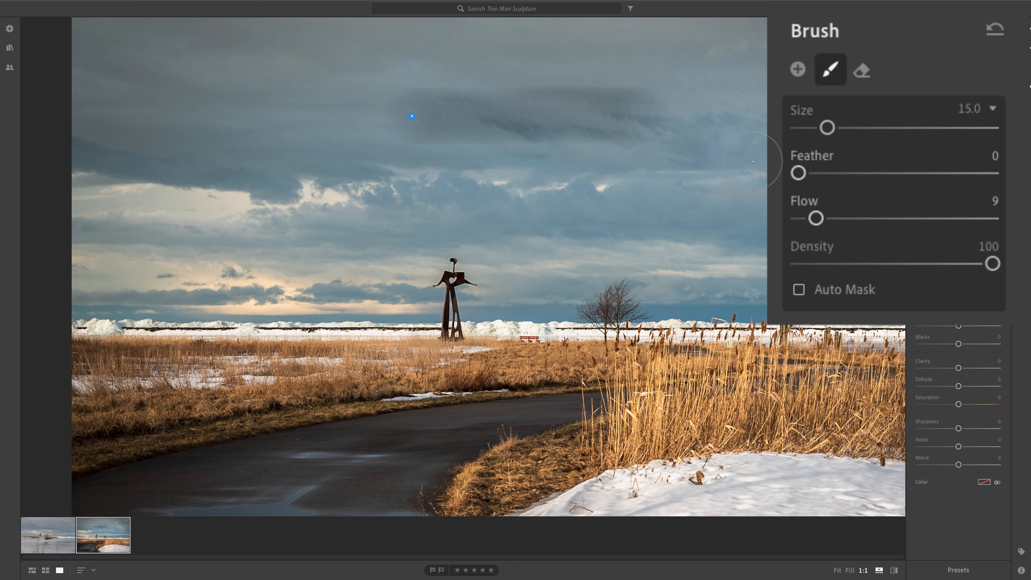
pyautogui.moveTo(433, 115)
pyautogui.mouseDown()
pyautogui.moveTo(640, 117)
pyautogui.moveTo(397, 115)
pyautogui.moveTo(633, 123)
pyautogui.moveTo(424, 117)
pyautogui.moveTo(611, 112)
pyautogui.moveTo(397, 118)
pyautogui.moveTo(619, 118)
pyautogui.moveTo(432, 115)
pyautogui.moveTo(605, 114)
pyautogui.mouseUp()
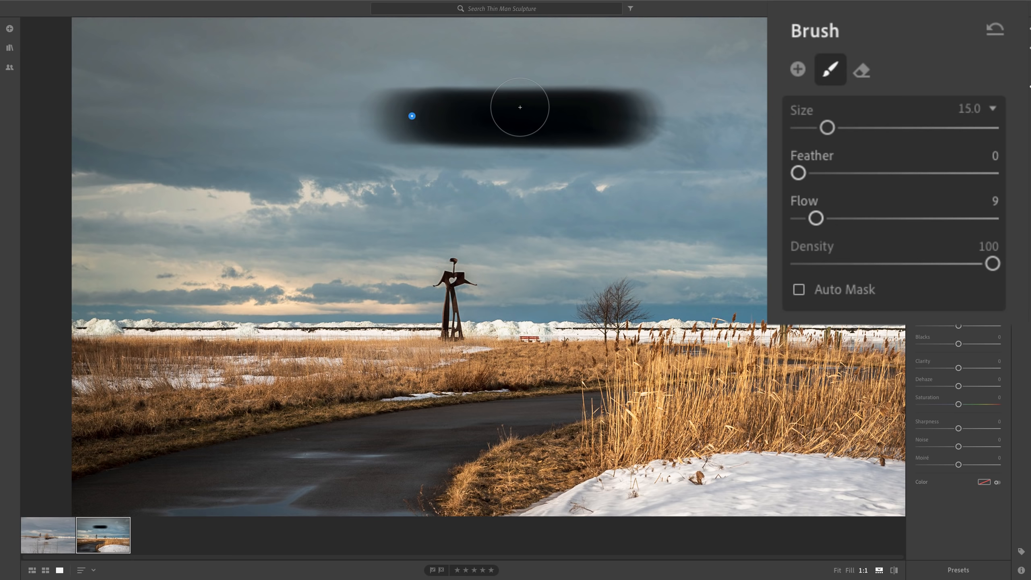
pyautogui.press('BackSpace')
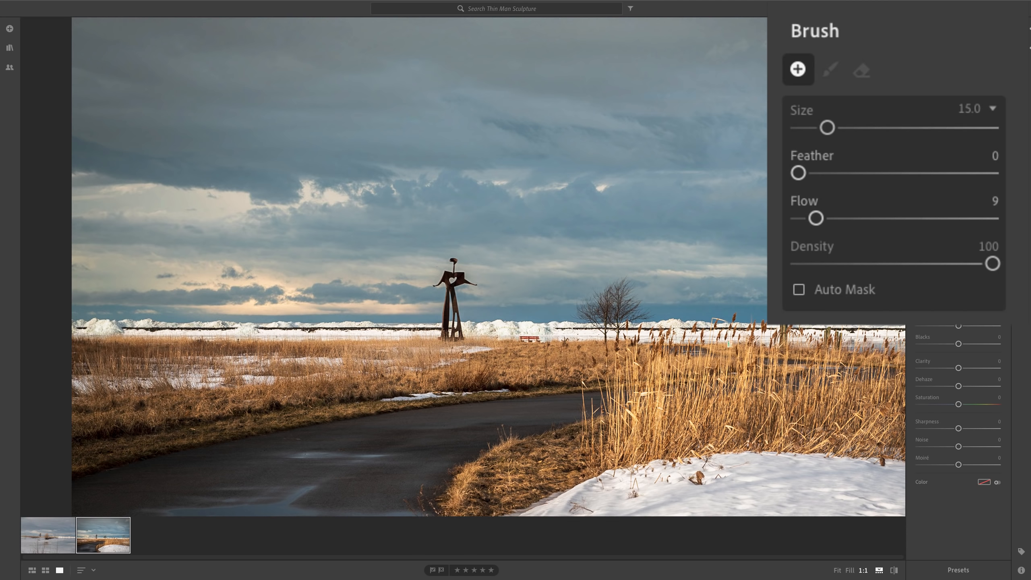
# With Flow at 100 and Density at 9, paint overlapping test strokes across the upper sky and delete them.
pyautogui.moveTo(817, 218); pyautogui.dragTo(992, 219)
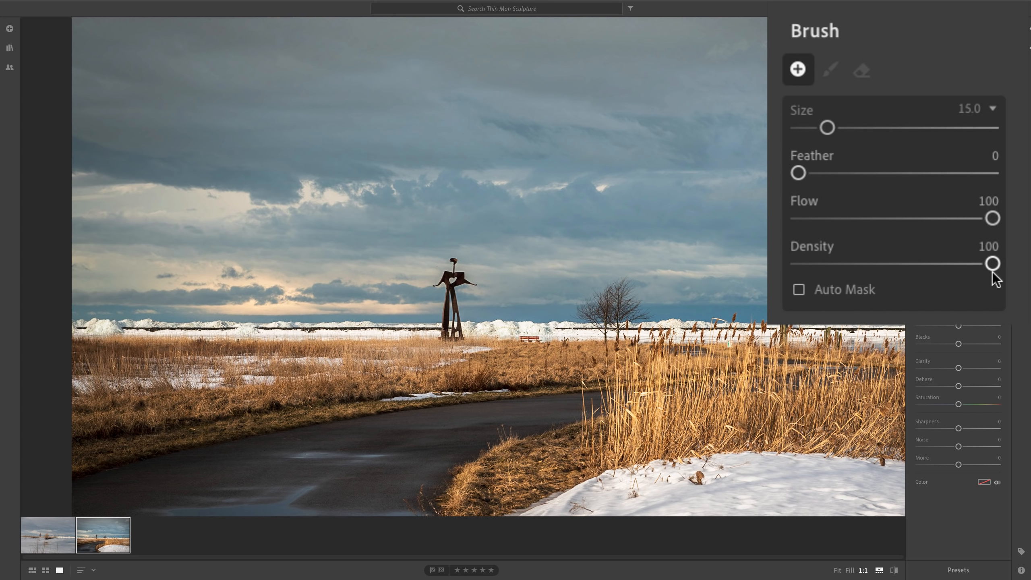
pyautogui.moveTo(992, 264); pyautogui.dragTo(815, 263)
pyautogui.moveTo(425, 117); pyautogui.dragTo(638, 117)
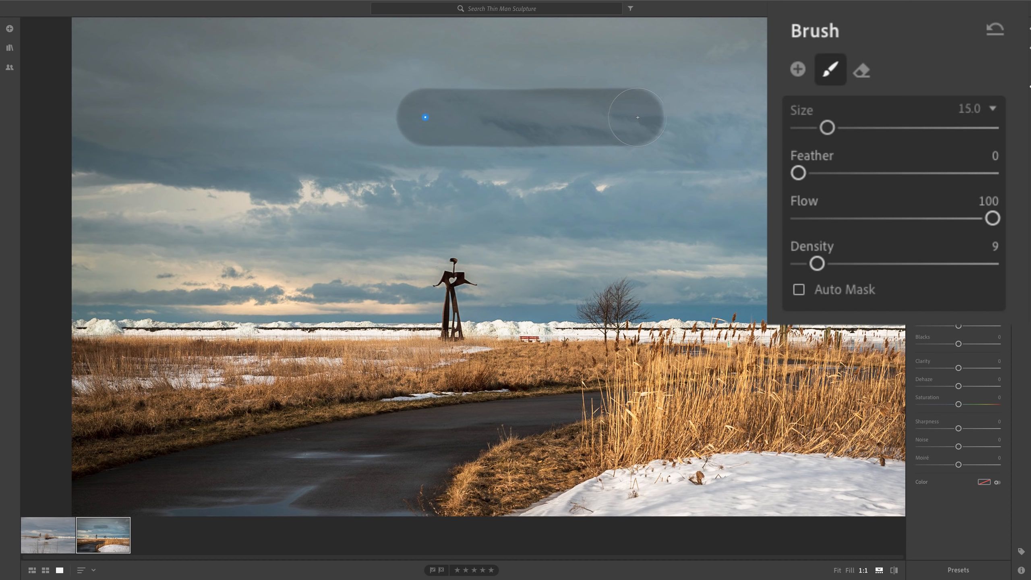
pyautogui.moveTo(455, 119)
pyautogui.mouseDown()
pyautogui.moveTo(640, 119)
pyautogui.moveTo(417, 116)
pyautogui.moveTo(658, 116)
pyautogui.moveTo(434, 115)
pyautogui.moveTo(653, 122)
pyautogui.moveTo(518, 123)
pyautogui.moveTo(626, 122)
pyautogui.moveTo(561, 118)
pyautogui.mouseUp()
pyautogui.moveTo(644, 118); pyautogui.dragTo(484, 117)
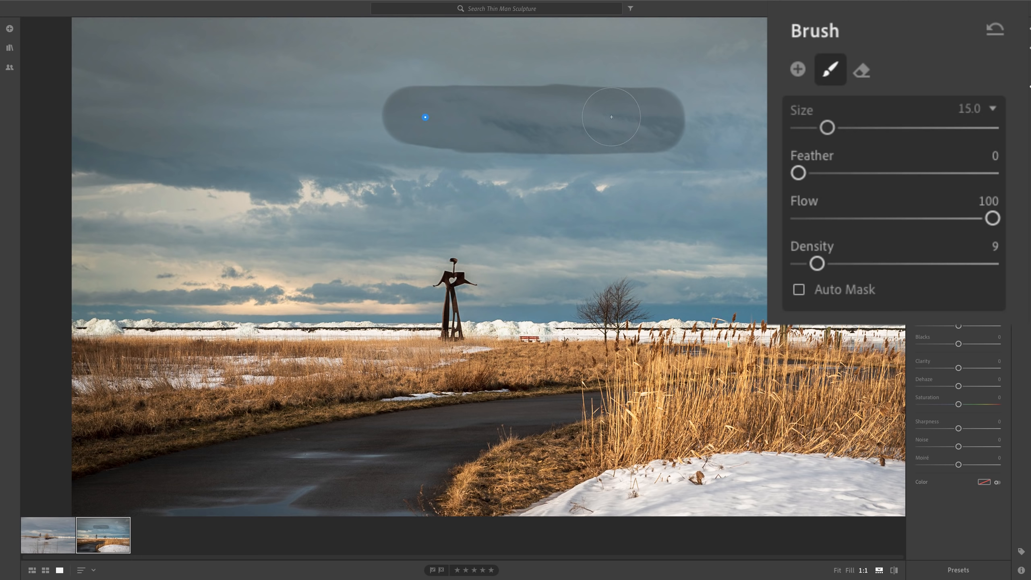
pyautogui.press('BackSpace')
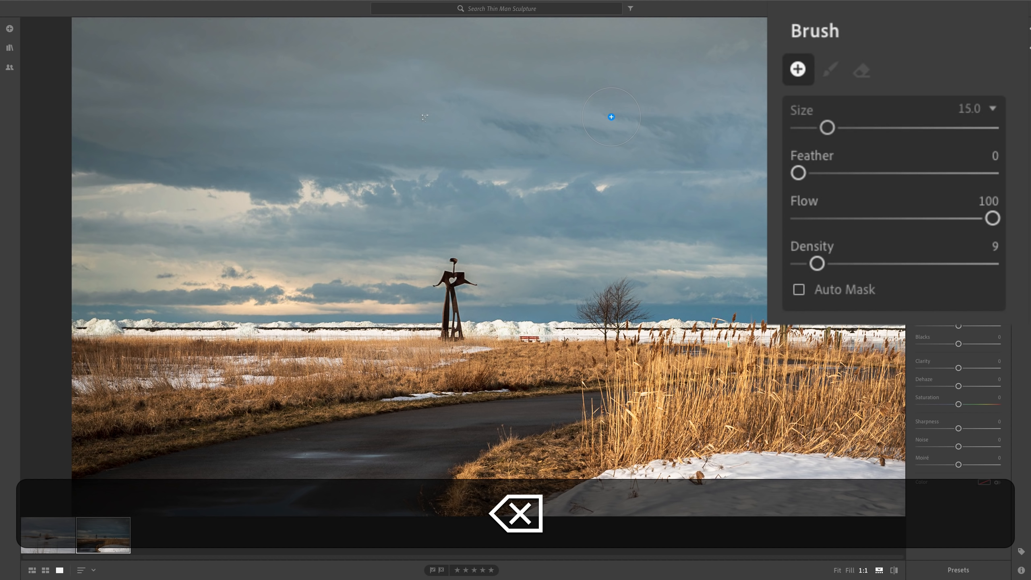
# Restore Density to 100, keeping Flow at 100, and turn on Auto Mask.
pyautogui.moveTo(817, 264); pyautogui.dragTo(1015, 286)
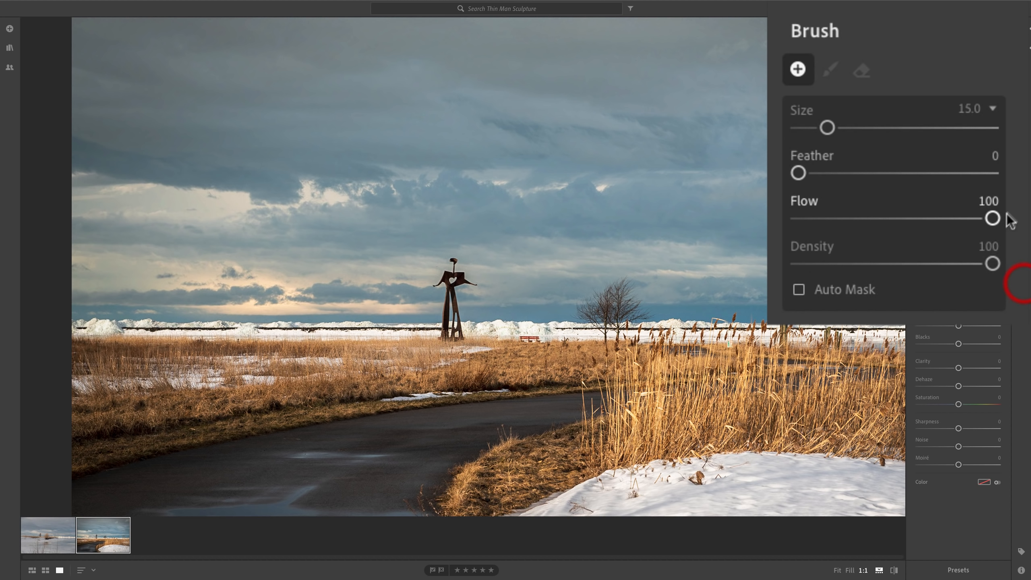
pyautogui.moveTo(993, 219)
pyautogui.mouseDown()
pyautogui.moveTo(875, 220)
pyautogui.moveTo(998, 219)
pyautogui.mouseUp()
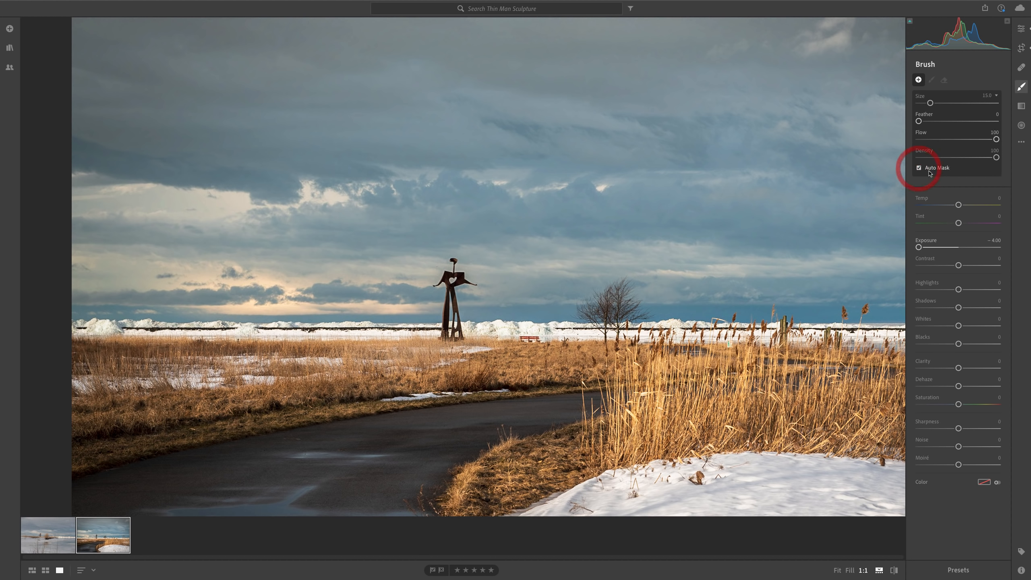
pyautogui.click(919, 168)
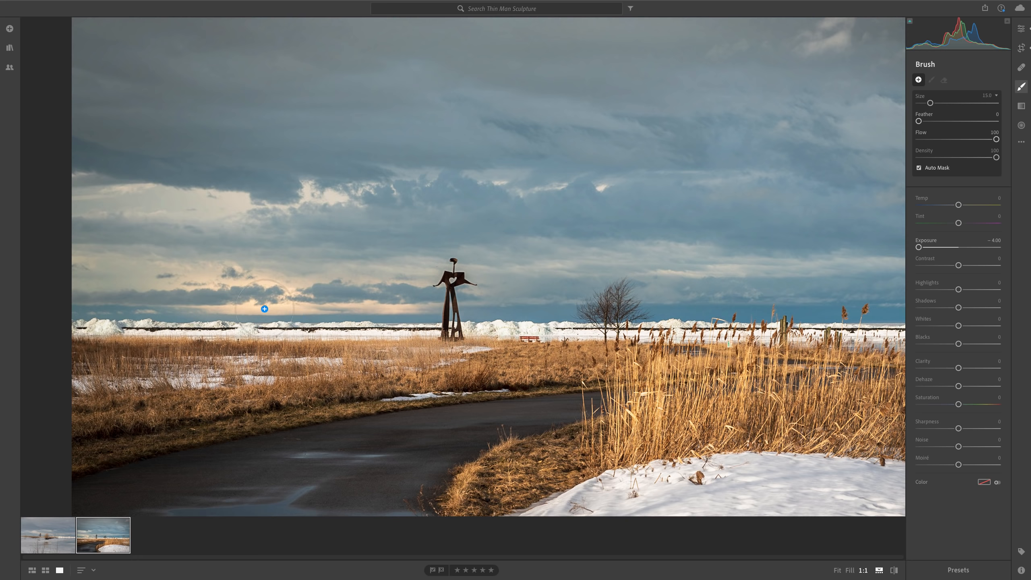
# For the horizon clouds beside the sculpture, set Feather to 100, turn off Auto Mask, and reduce the brush size by about half.
pyautogui.press('super+equal')
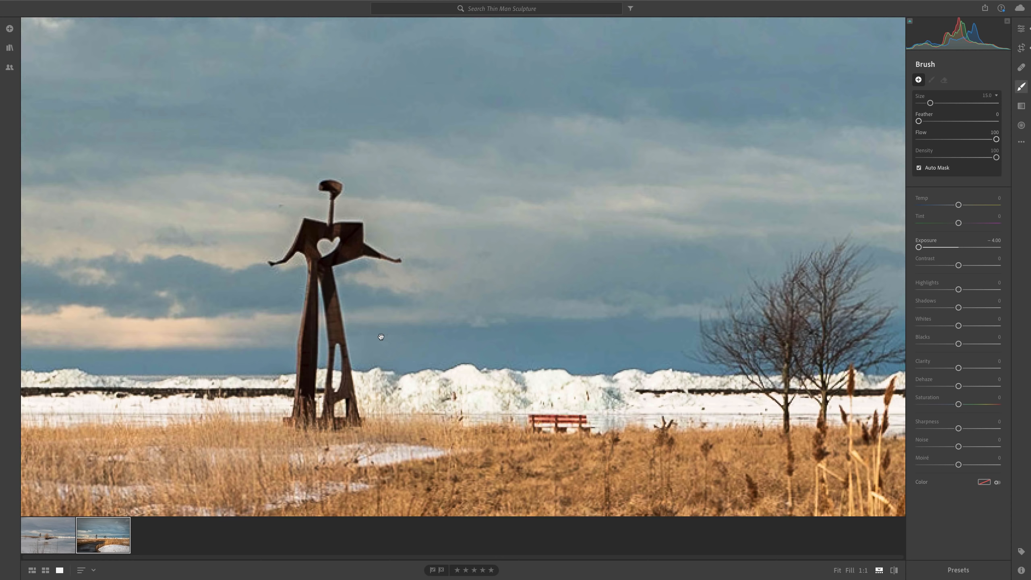
pyautogui.moveTo(381, 338); pyautogui.dragTo(731, 326)
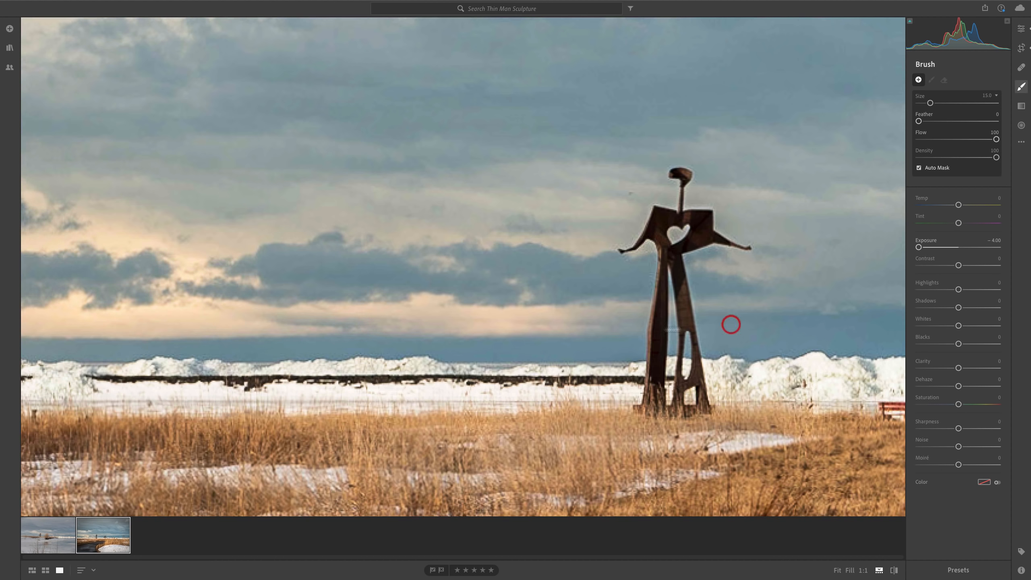
pyautogui.moveTo(434, 334); pyautogui.dragTo(638, 333)
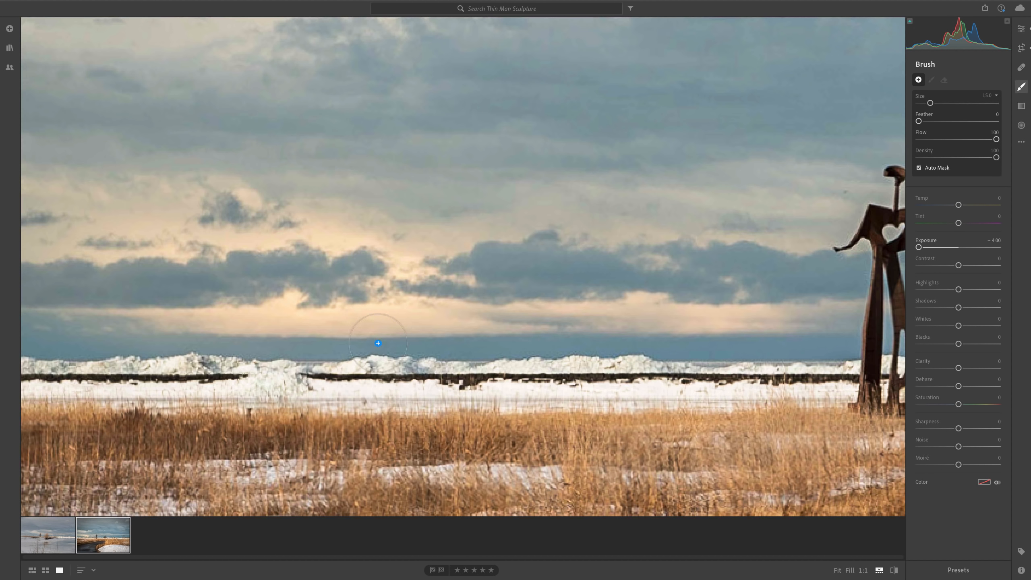
pyautogui.moveTo(919, 121); pyautogui.dragTo(1015, 124)
pyautogui.click(919, 168)
pyautogui.press('[')
pyautogui.press('[')
pyautogui.press('[')
pyautogui.press('[')
pyautogui.press('[')
pyautogui.press('[')
pyautogui.press('[')
# Paint a horizontal stroke along the pale cloud band above the horizon without Auto Mask and delete it.
pyautogui.moveTo(214, 320)
pyautogui.mouseDown()
pyautogui.moveTo(437, 322)
pyautogui.moveTo(234, 315)
pyautogui.moveTo(243, 320)
pyautogui.mouseUp()
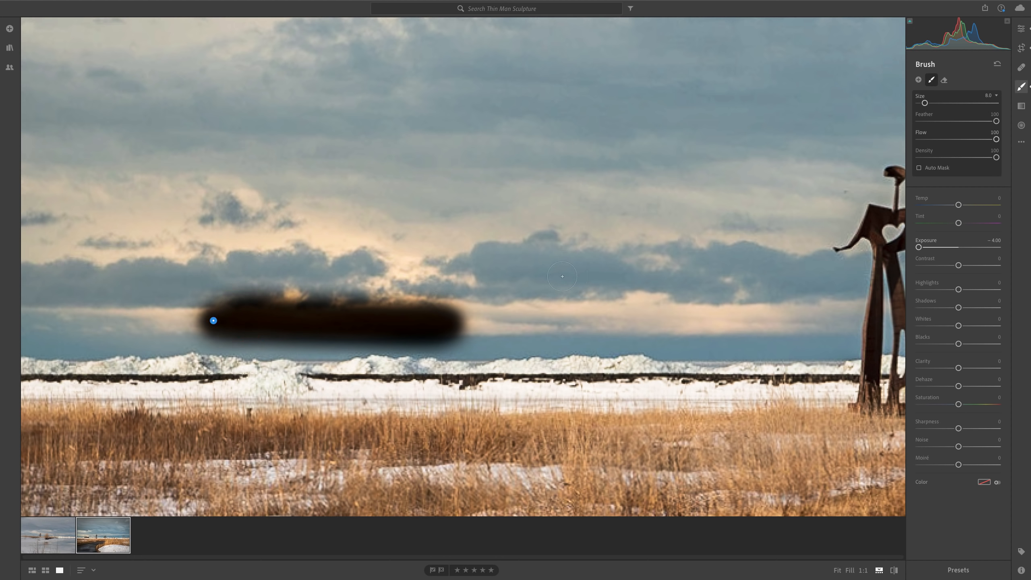
pyautogui.press('BackSpace')
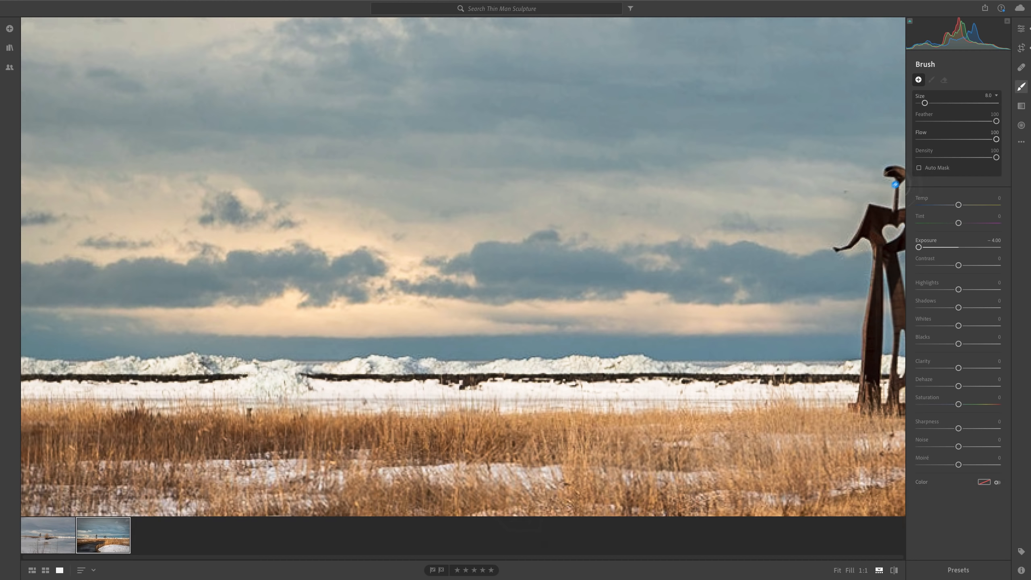
# Turn on Auto Mask, paint a test stroke along the pale cloud band above the horizon, and delete it.
pyautogui.click(920, 168)
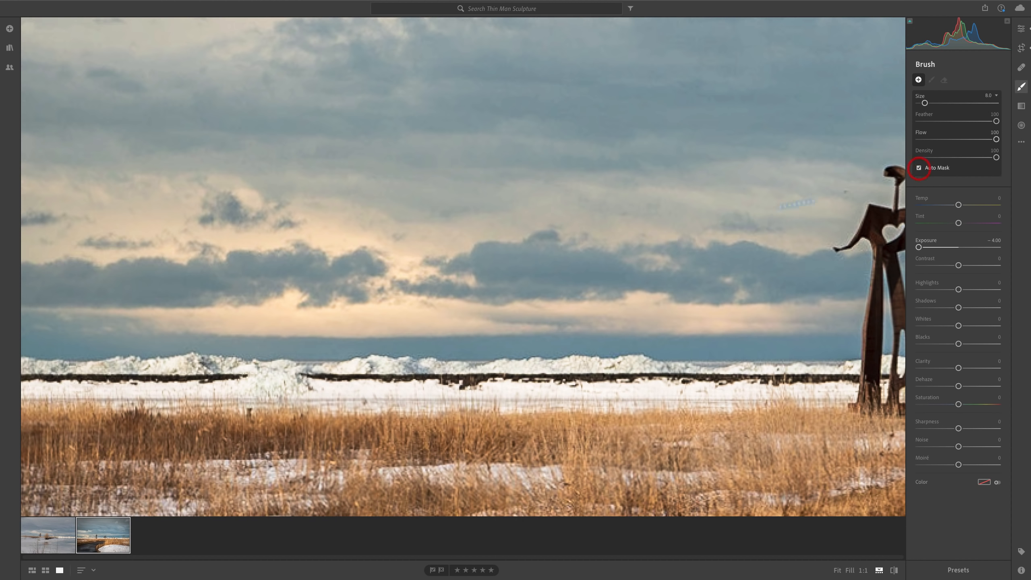
pyautogui.click(233, 319)
pyautogui.moveTo(249, 319); pyautogui.dragTo(479, 326)
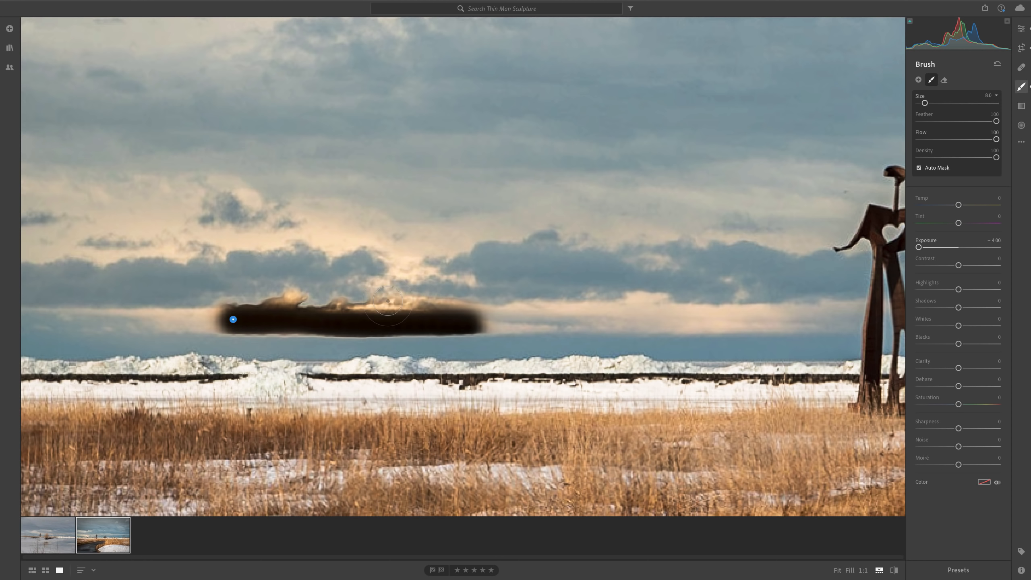
pyautogui.press('BackSpace')
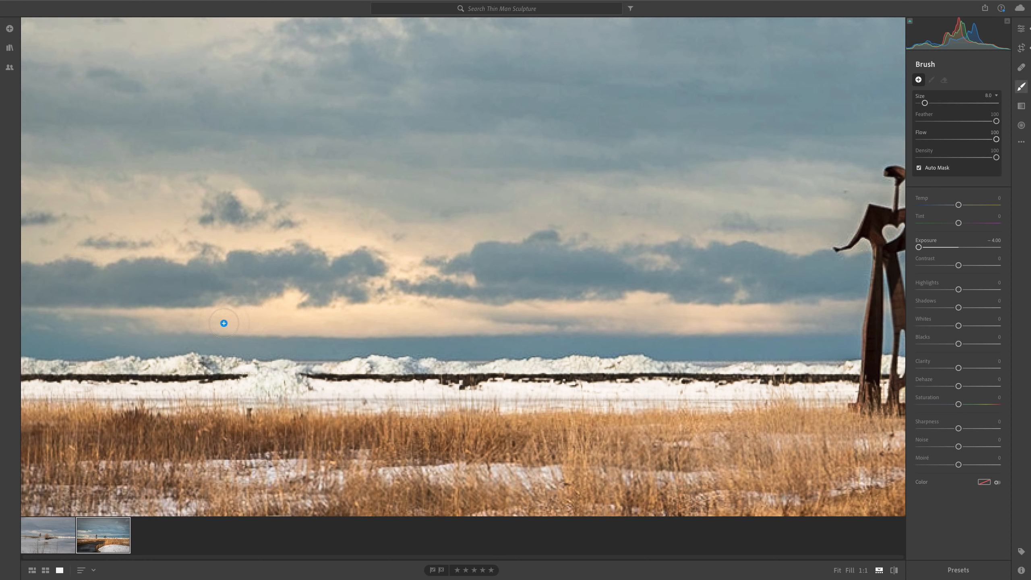
# Paint a new Auto Mask stroke along the pale band, carrying it partly into the darker cloud above.
pyautogui.moveTo(222, 324)
pyautogui.mouseDown()
pyautogui.moveTo(292, 322)
pyautogui.moveTo(326, 291)
pyautogui.moveTo(393, 328)
pyautogui.mouseUp()
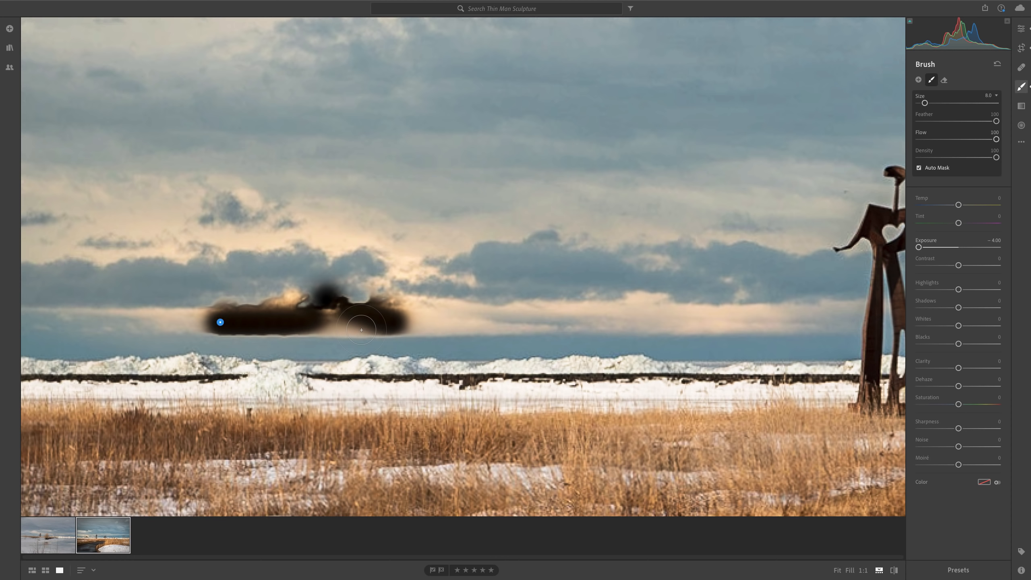
# Delete the Auto Mask test stroke, turn off Auto Mask, and reset Exposure to 0 with the whole photo in view.
pyautogui.press('BackSpace')
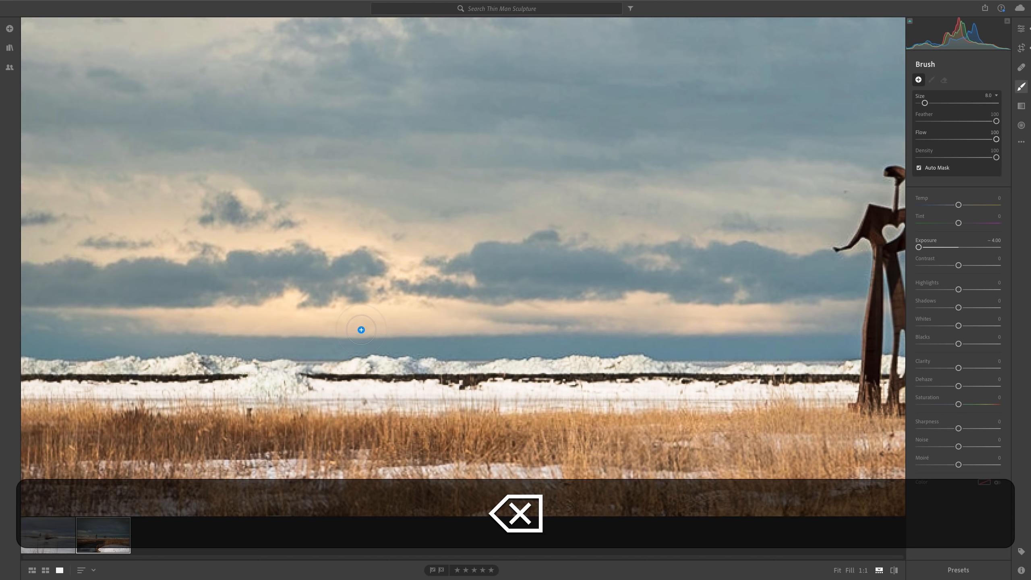
pyautogui.click(920, 167)
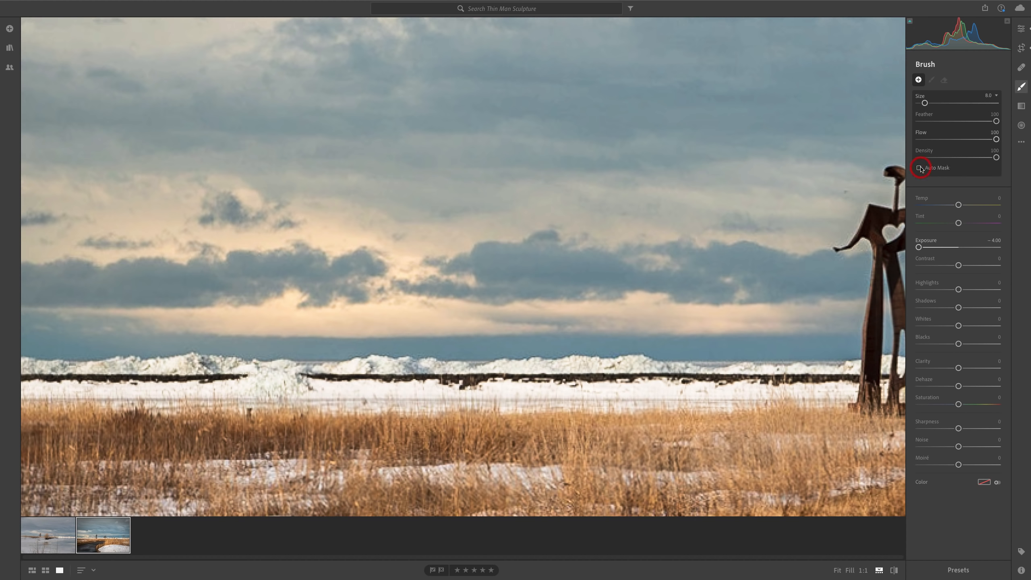
pyautogui.press('z')
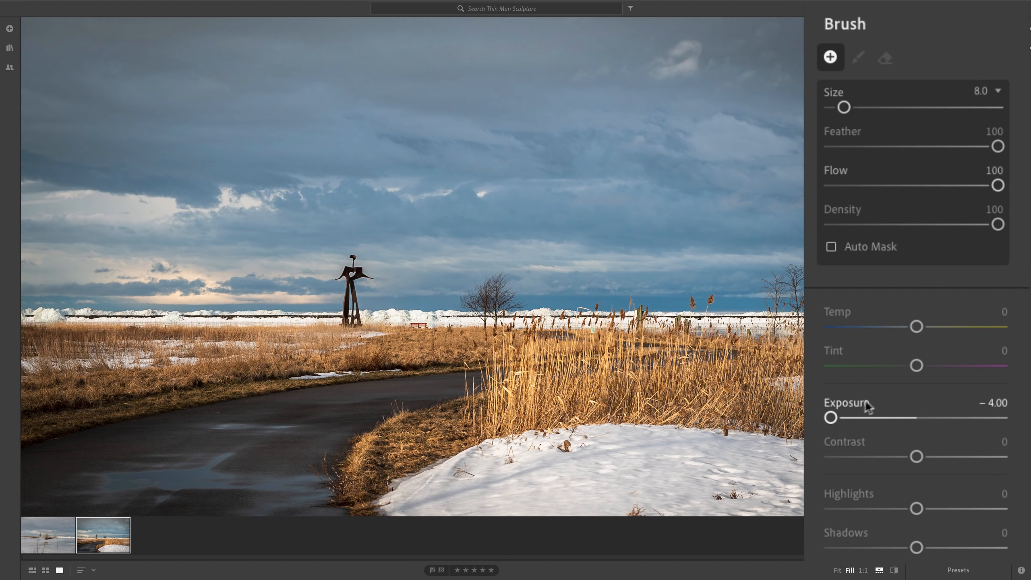
pyautogui.doubleClick(836, 401)
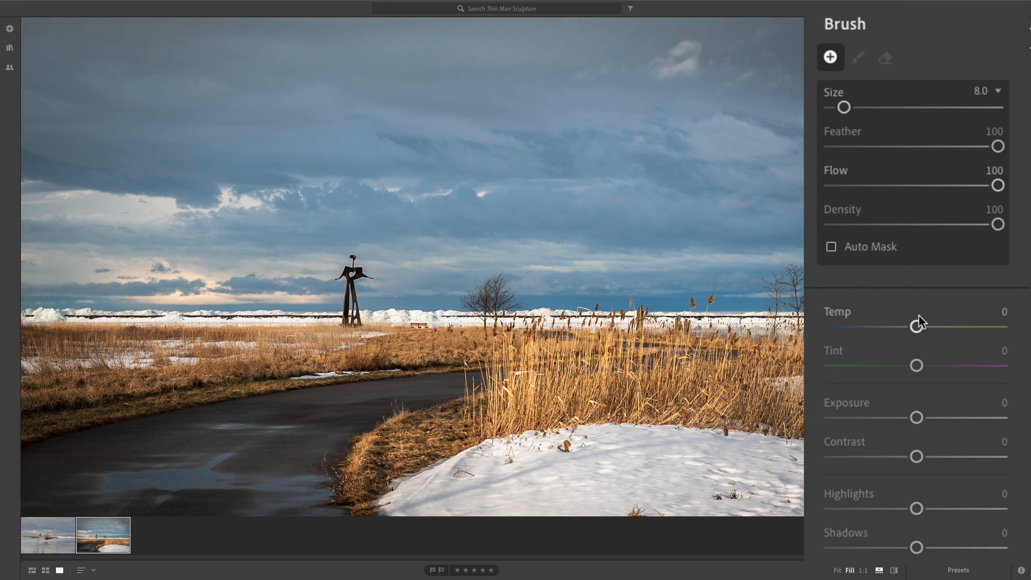
# Paint the full cloud band above the horizon with Temp +38 and reduce that brush adjustment's Temp to +17.
pyautogui.moveTo(918, 327); pyautogui.dragTo(950, 329)
pyautogui.moveTo(35, 267)
pyautogui.mouseDown()
pyautogui.moveTo(222, 270)
pyautogui.moveTo(244, 287)
pyautogui.mouseUp()
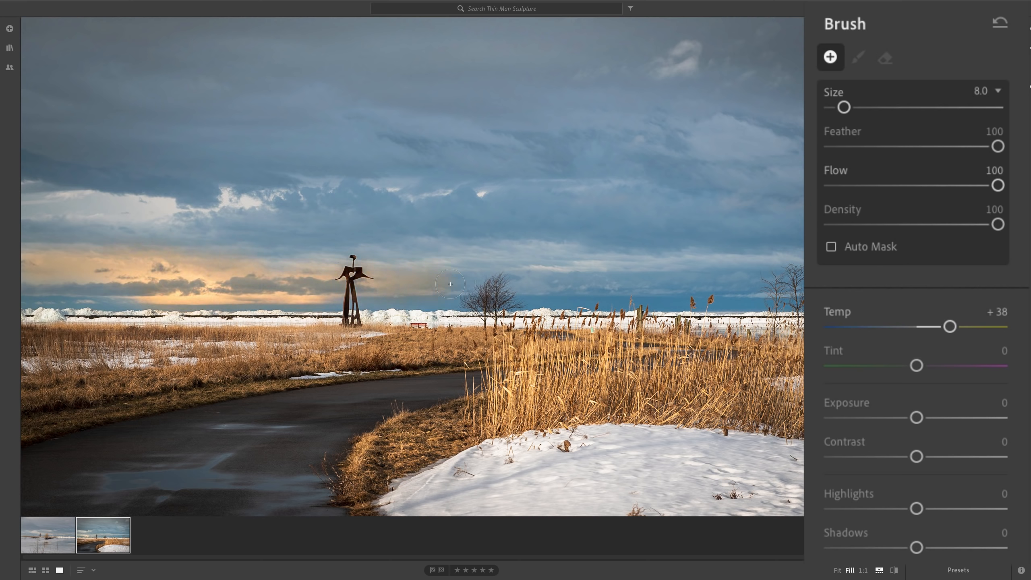
pyautogui.moveTo(450, 284); pyautogui.dragTo(160, 291)
pyautogui.moveTo(586, 276); pyautogui.dragTo(608, 272)
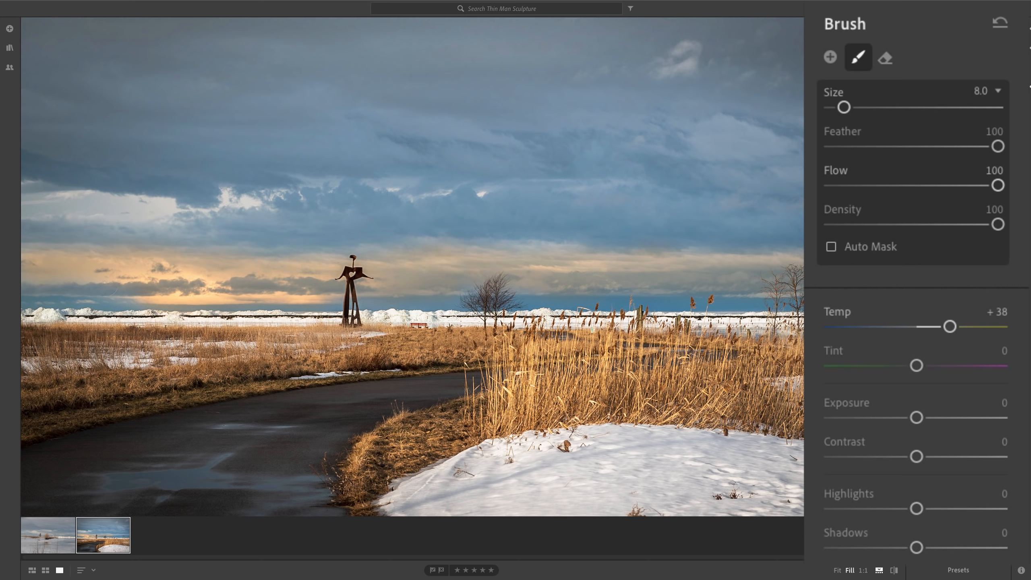
pyautogui.click(173, 280)
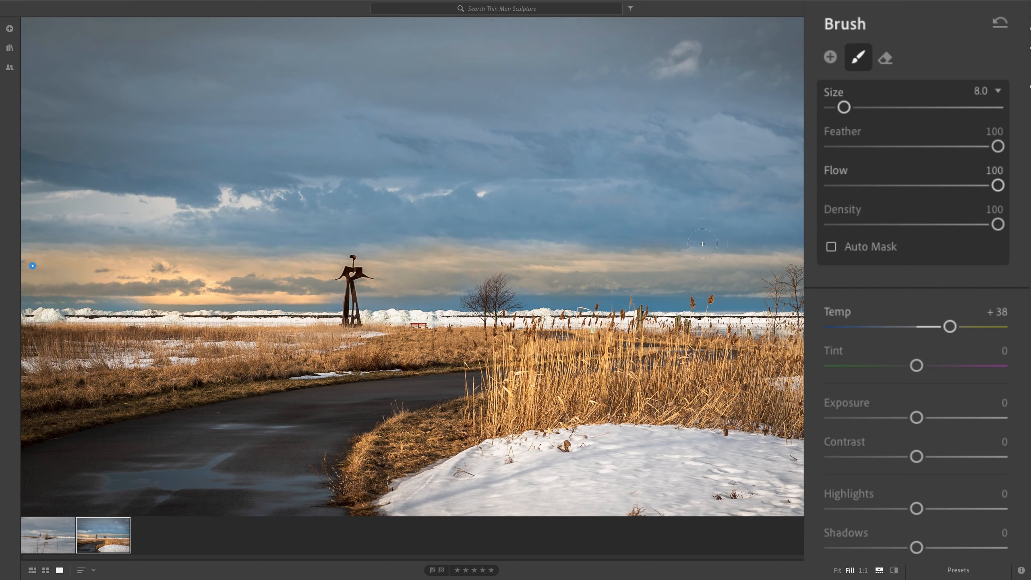
pyautogui.moveTo(950, 327); pyautogui.dragTo(932, 327)
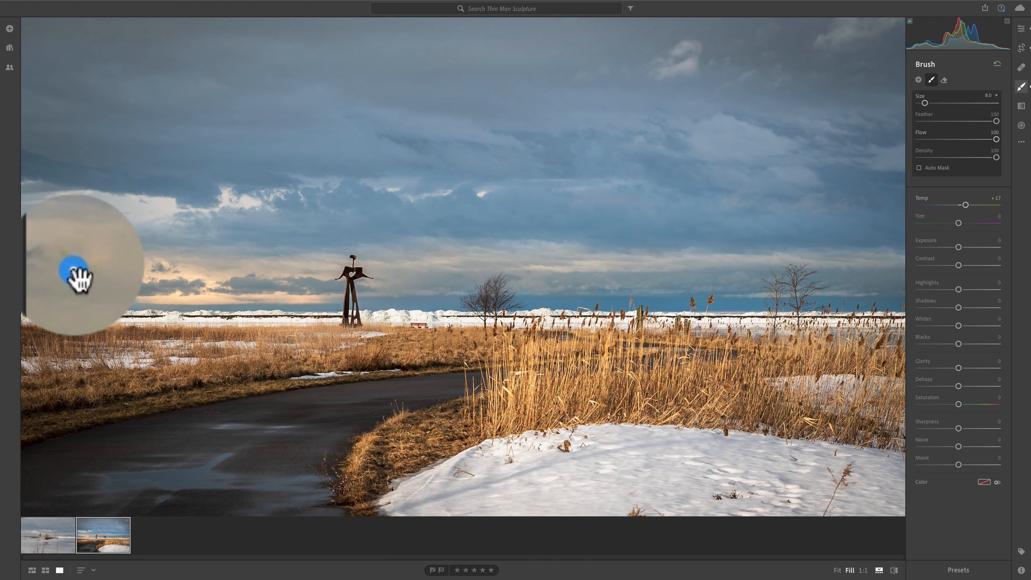
# Inspect the cloud-band brush mask by toggling the red overlay and the edit pins.
pyautogui.moveTo(74, 271)
pyautogui.press('o')
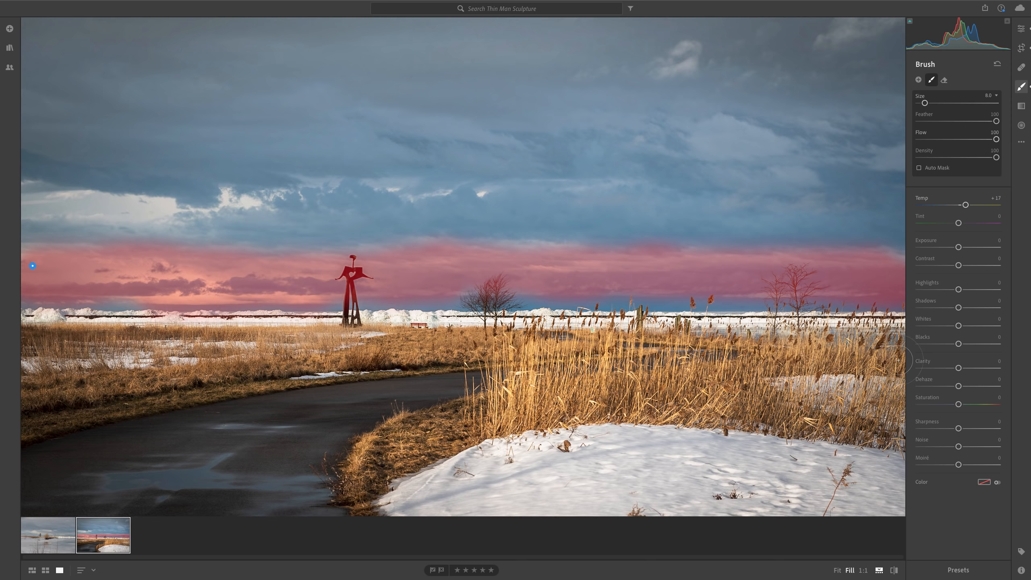
pyautogui.press('h')
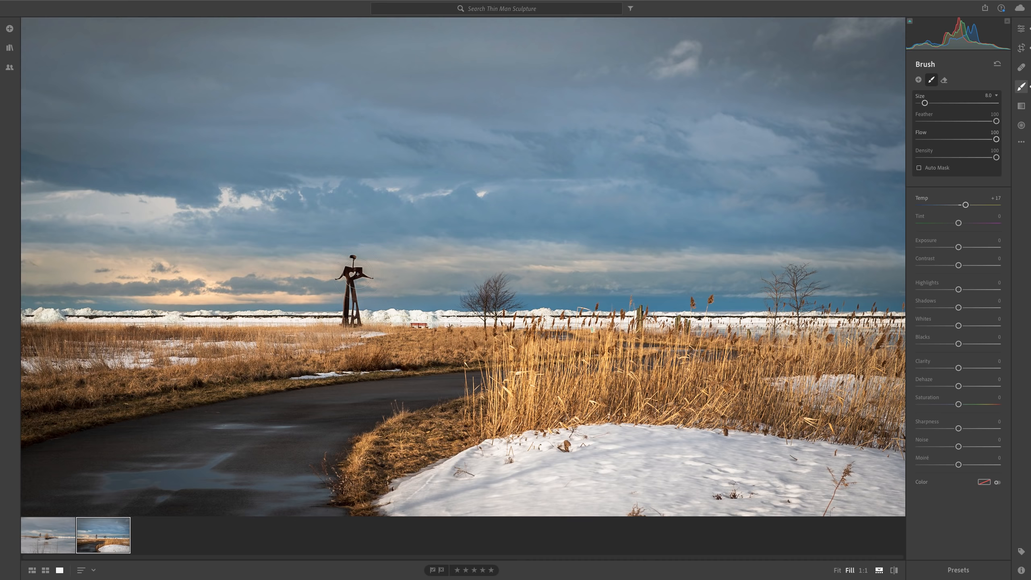
pyautogui.press('o')
pyautogui.moveTo(32, 263)
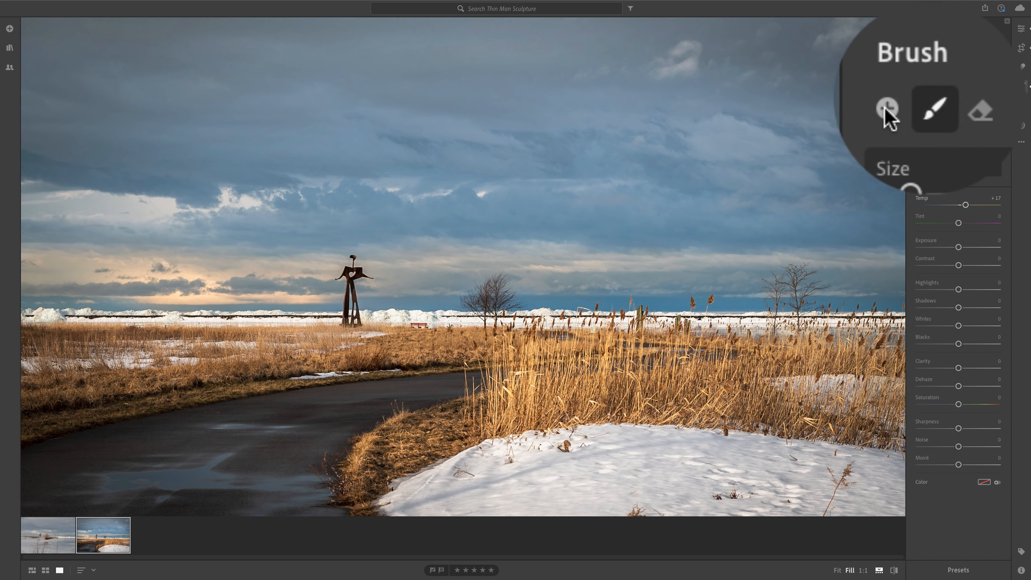
# Start a new brush adjustment with Temp reset to 0, Contrast at +38 and Clarity at +44.
pyautogui.click(887, 109)
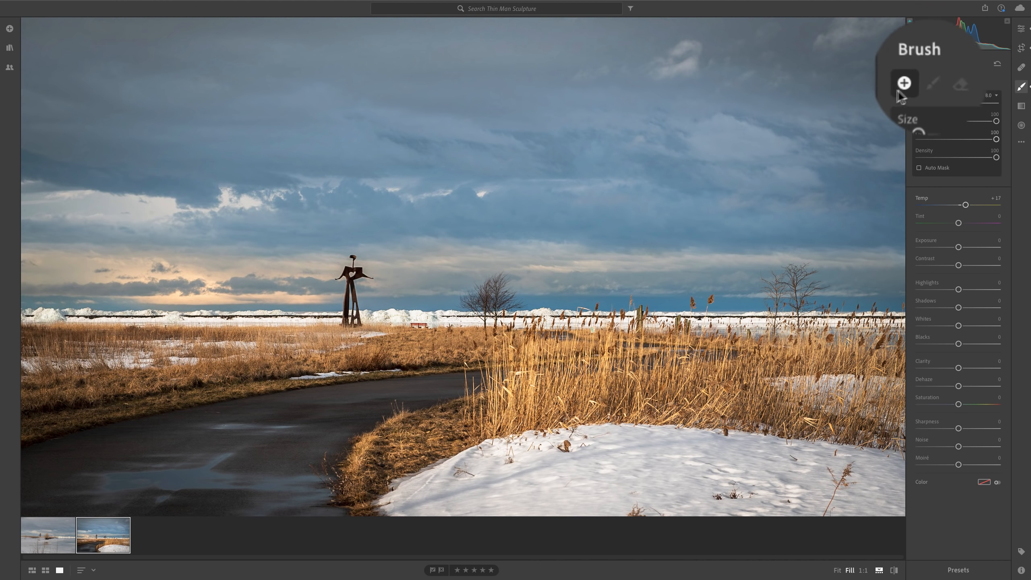
pyautogui.click(921, 200)
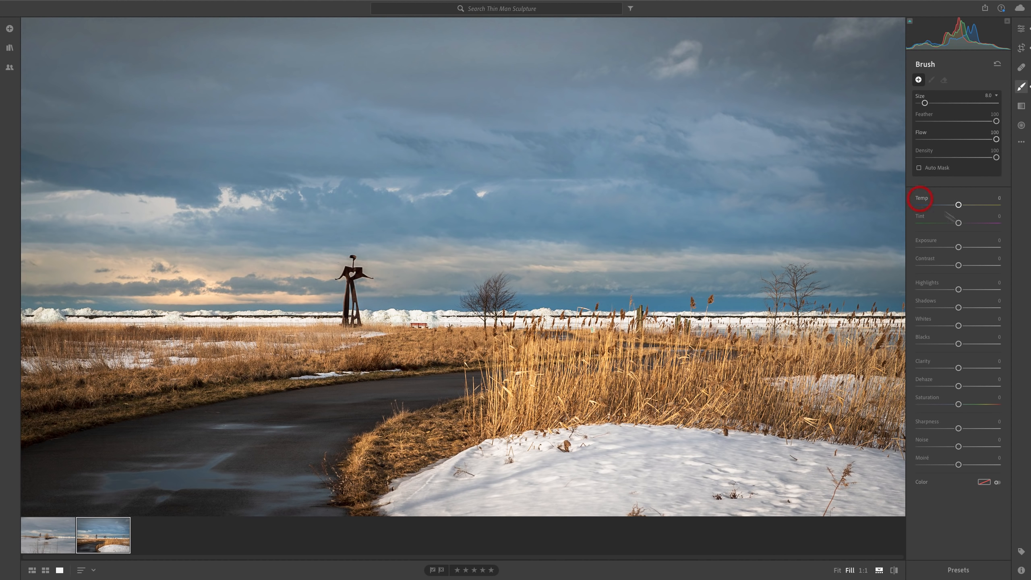
pyautogui.moveTo(960, 266); pyautogui.dragTo(974, 266)
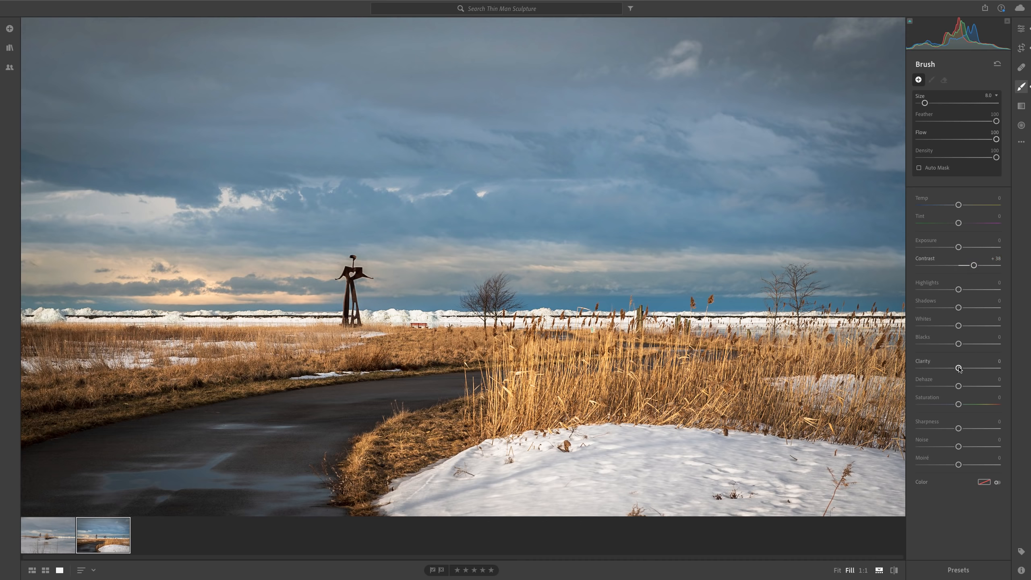
pyautogui.moveTo(960, 368); pyautogui.dragTo(977, 368)
# Paint the upper sky with the brush enlarged to size 18, and lower the adjustment to Contrast +19 and Clarity +19.
pyautogui.scroll(5, 392, 111)
pyautogui.scroll(1, 393, 110)
pyautogui.moveTo(33, 34)
pyautogui.mouseDown()
pyautogui.moveTo(771, 51)
pyautogui.moveTo(828, 87)
pyautogui.moveTo(36, 91)
pyautogui.moveTo(65, 138)
pyautogui.moveTo(568, 154)
pyautogui.moveTo(853, 179)
pyautogui.moveTo(61, 205)
pyautogui.moveTo(33, 242)
pyautogui.moveTo(365, 255)
pyautogui.moveTo(682, 240)
pyautogui.moveTo(877, 245)
pyautogui.moveTo(527, 287)
pyautogui.moveTo(60, 280)
pyautogui.moveTo(32, 203)
pyautogui.moveTo(252, 194)
pyautogui.mouseUp()
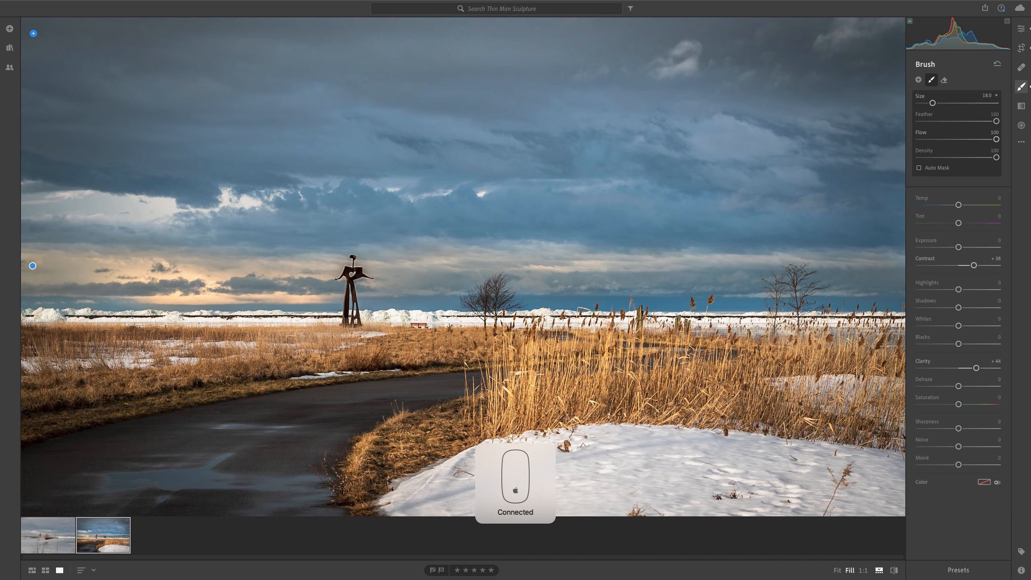
pyautogui.moveTo(976, 268); pyautogui.dragTo(968, 267)
pyautogui.moveTo(977, 368); pyautogui.dragTo(968, 368)
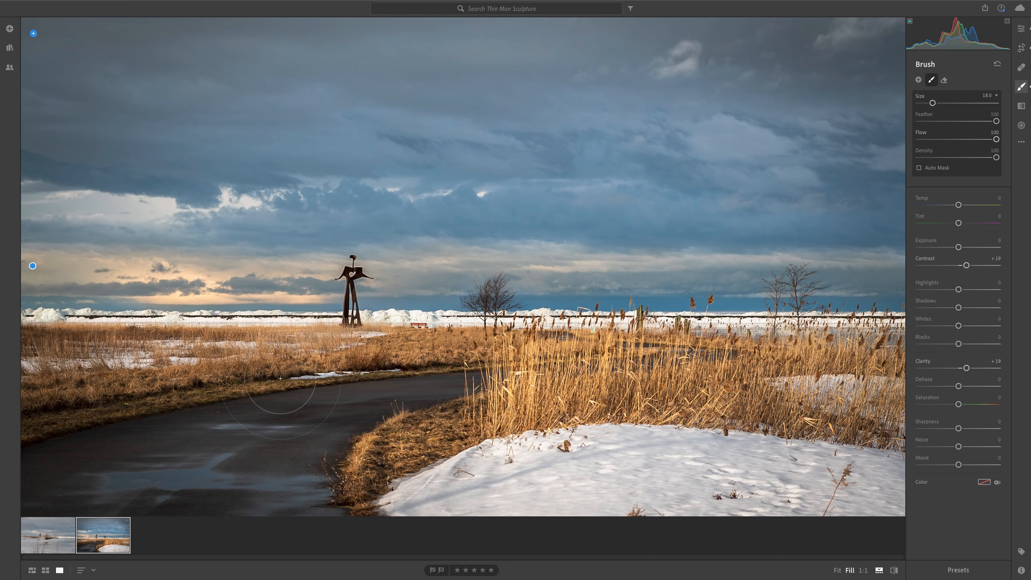
# Start another adjustment with a smaller brush and Exposure -3.92, and paint a diagonal stroke from the horizon across the grass and path.
pyautogui.press('[')
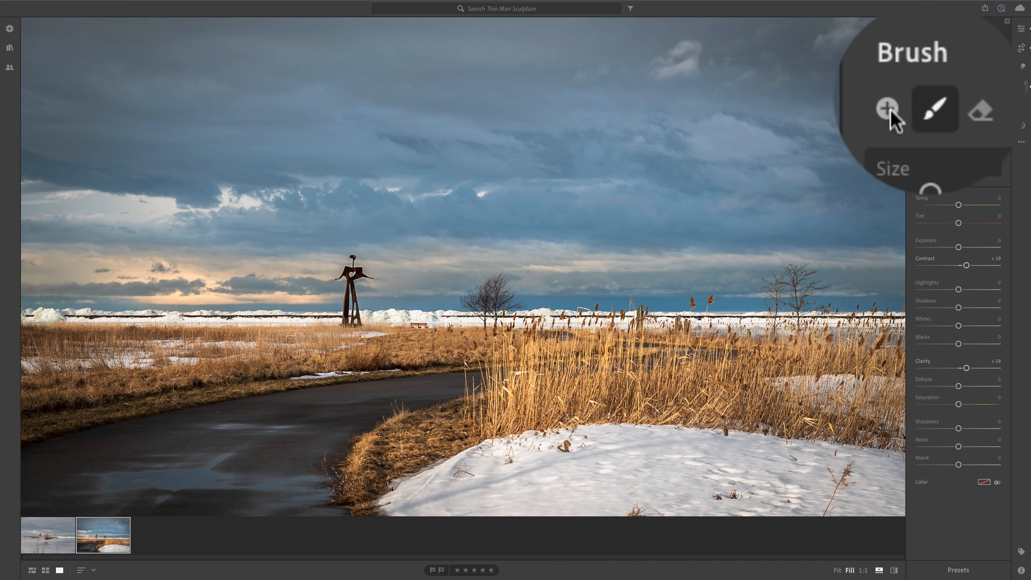
pyautogui.click(887, 108)
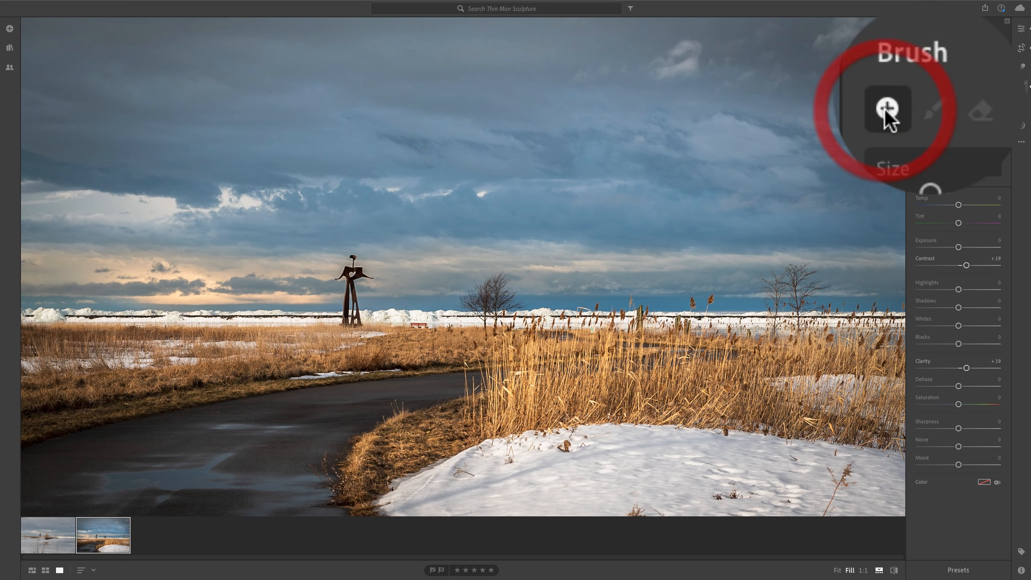
pyautogui.moveTo(958, 249); pyautogui.dragTo(919, 247)
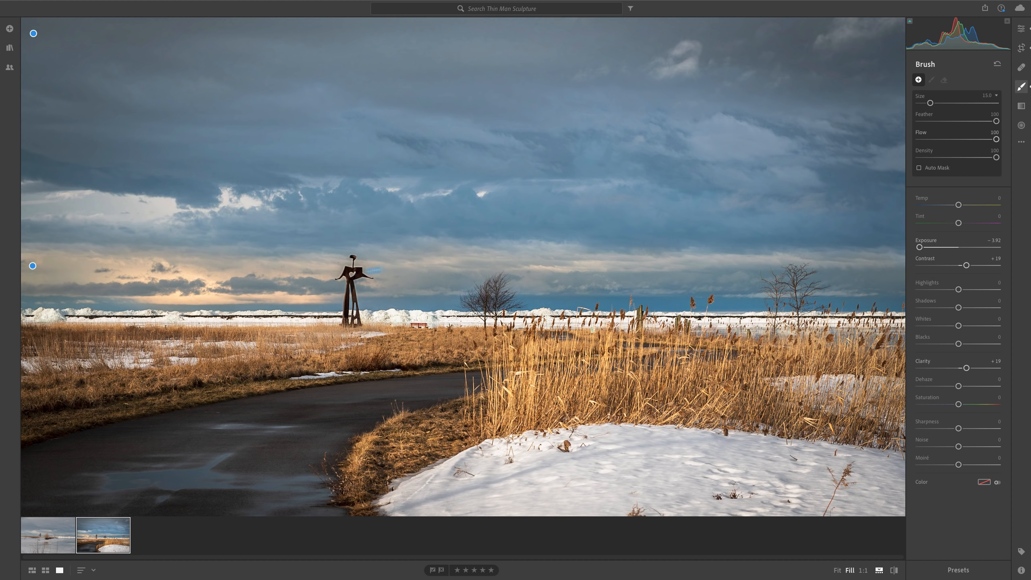
pyautogui.moveTo(288, 322); pyautogui.dragTo(462, 435)
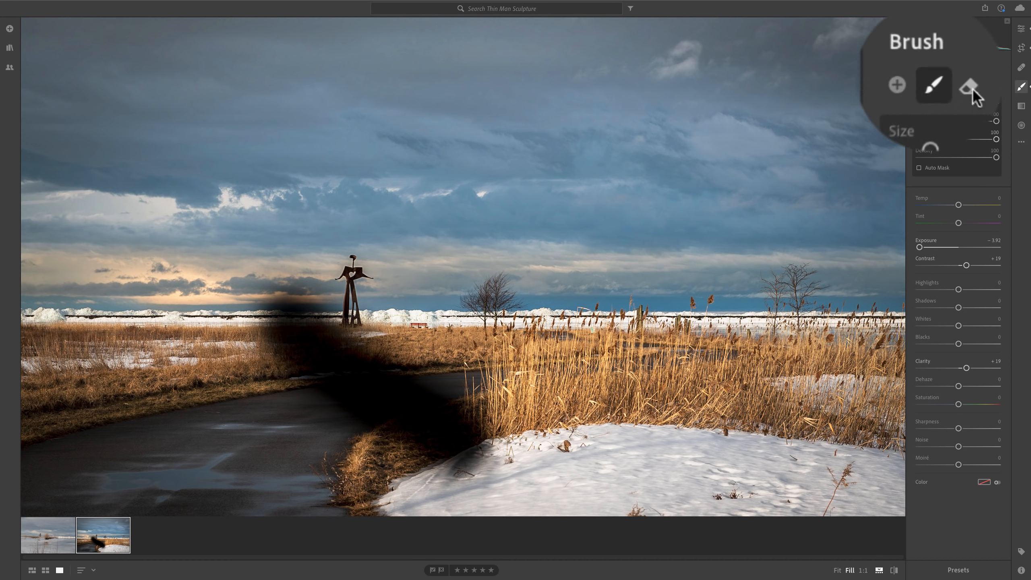
# Switch to the Eraser and erase the dark diagonal stroke over the horizon, grass and path.
pyautogui.click(981, 109)
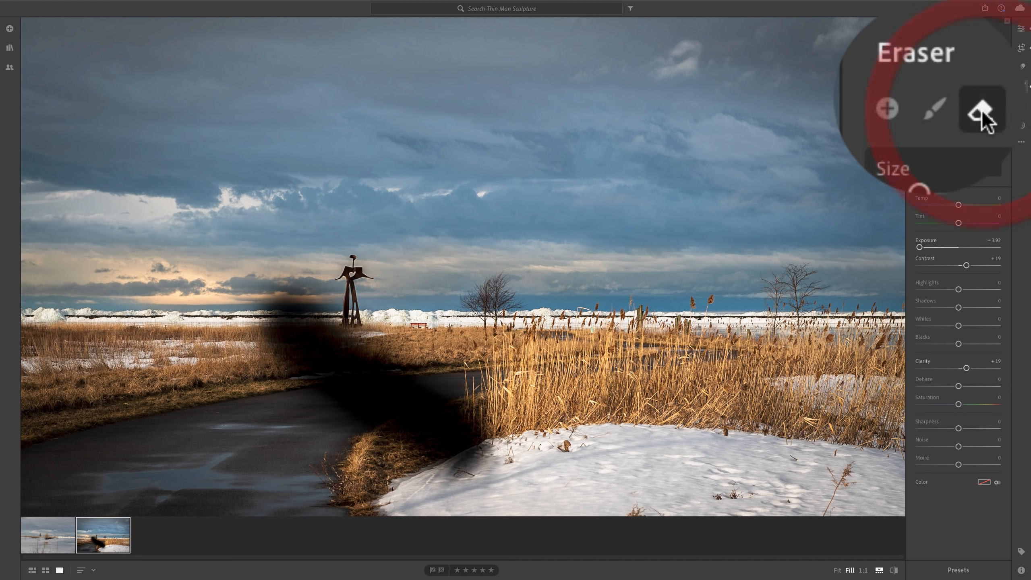
pyautogui.moveTo(471, 415)
pyautogui.mouseDown()
pyautogui.moveTo(428, 484)
pyautogui.moveTo(511, 431)
pyautogui.moveTo(436, 464)
pyautogui.moveTo(482, 483)
pyautogui.mouseUp()
pyautogui.moveTo(465, 427)
pyautogui.mouseDown()
pyautogui.moveTo(456, 396)
pyautogui.moveTo(441, 388)
pyautogui.moveTo(461, 376)
pyautogui.moveTo(361, 379)
pyautogui.moveTo(382, 372)
pyautogui.moveTo(246, 347)
pyautogui.moveTo(294, 346)
pyautogui.moveTo(268, 331)
pyautogui.moveTo(310, 330)
pyautogui.moveTo(288, 319)
pyautogui.moveTo(335, 307)
pyautogui.moveTo(264, 303)
pyautogui.mouseUp()
pyautogui.moveTo(323, 316)
pyautogui.mouseDown()
pyautogui.moveTo(301, 328)
pyautogui.moveTo(339, 325)
pyautogui.moveTo(333, 331)
pyautogui.moveTo(450, 377)
pyautogui.moveTo(436, 389)
pyautogui.moveTo(315, 405)
pyautogui.mouseUp()
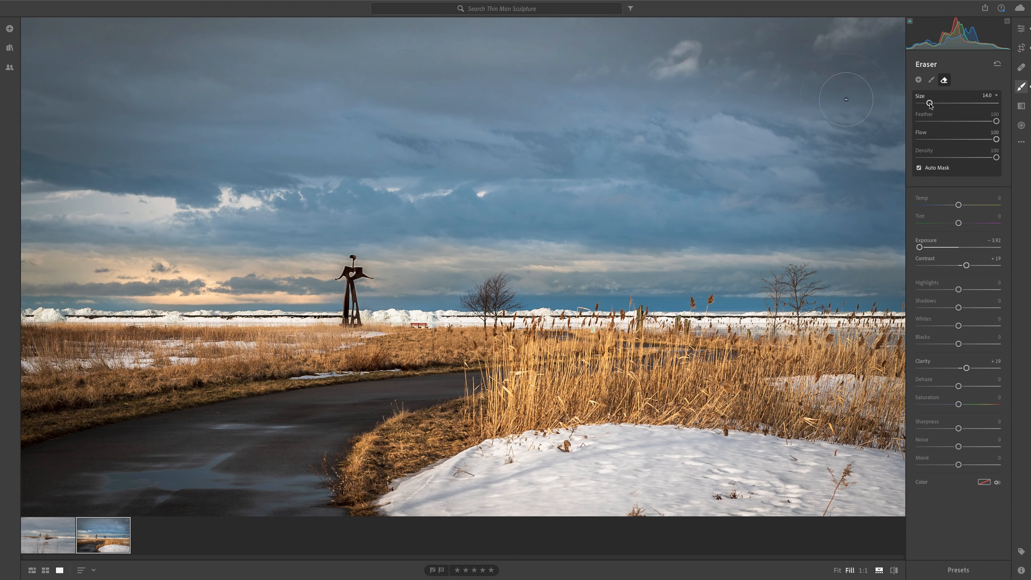
# Set the eraser size to 17.4, return to the Brush, and delete the erased stroke's adjustment pin near the sculpture.
pyautogui.moveTo(930, 105)
pyautogui.mouseDown()
pyautogui.moveTo(947, 104)
pyautogui.moveTo(933, 104)
pyautogui.mouseUp()
pyautogui.click(933, 82)
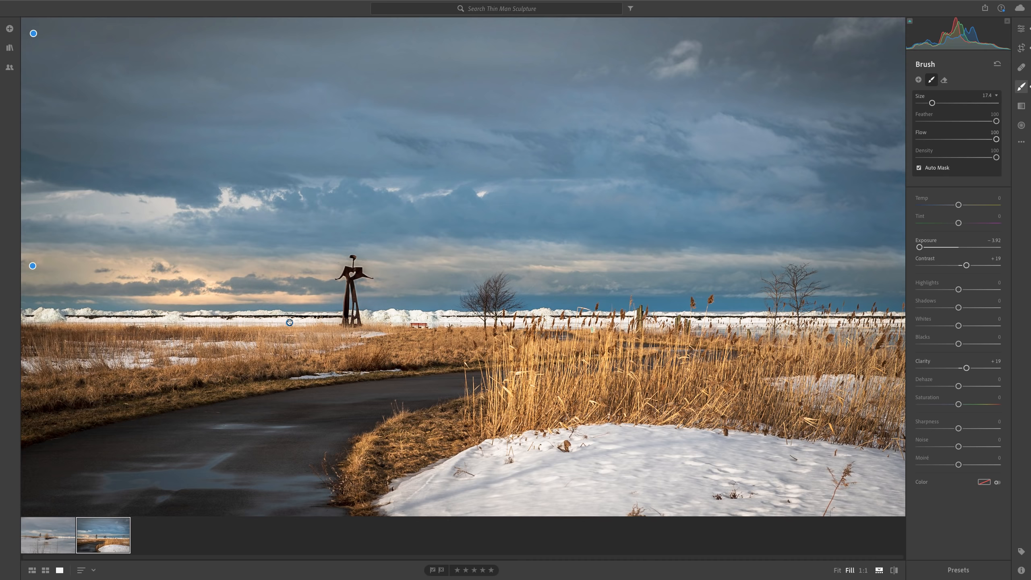
pyautogui.moveTo(290, 322)
pyautogui.press('BackSpace')
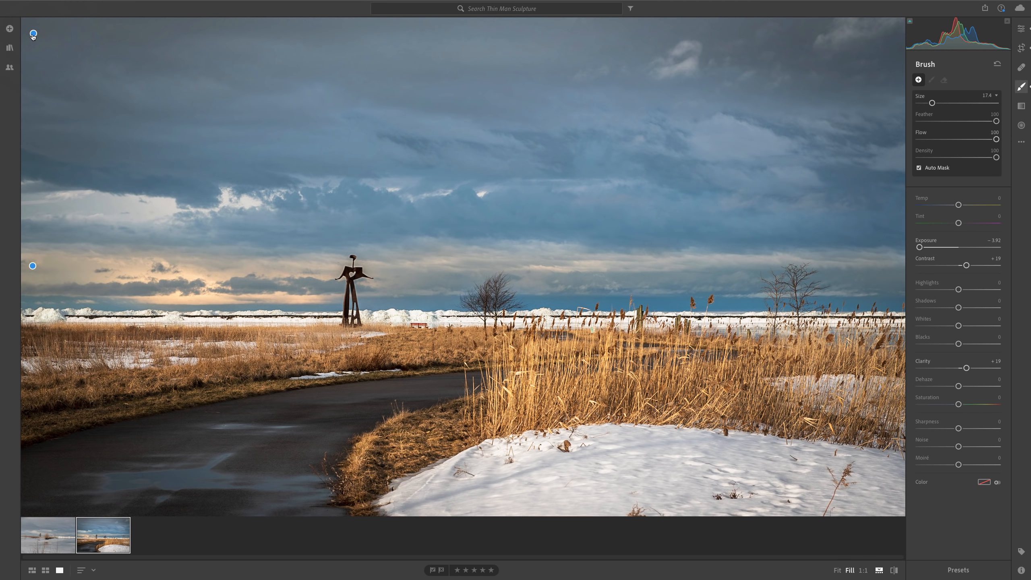
# Select the cloud-band brush adjustment above the horizon, display its mask overlay, and try a slight Temp change.
pyautogui.moveTo(34, 35)
pyautogui.moveTo(33, 266)
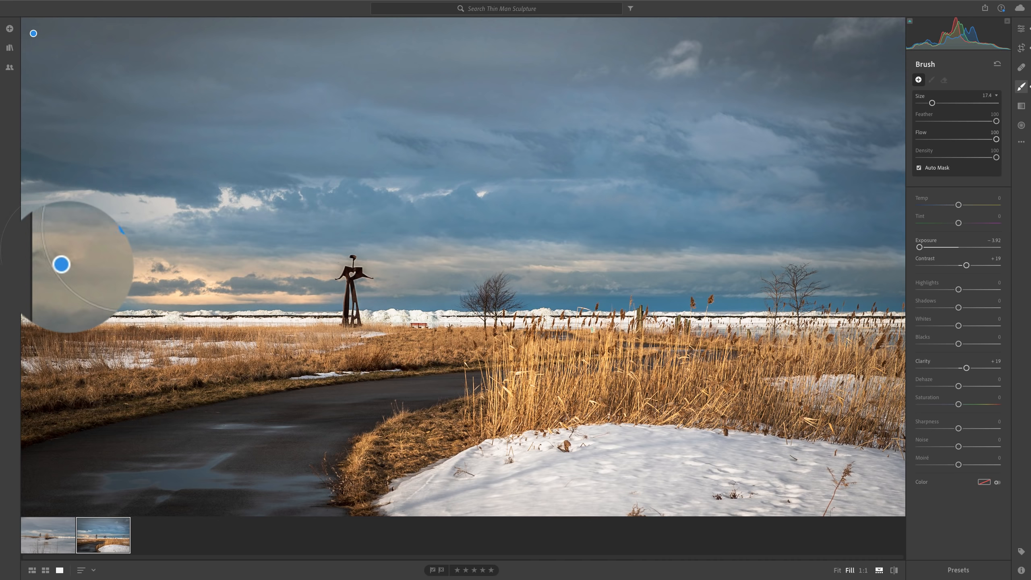
pyautogui.click(34, 266)
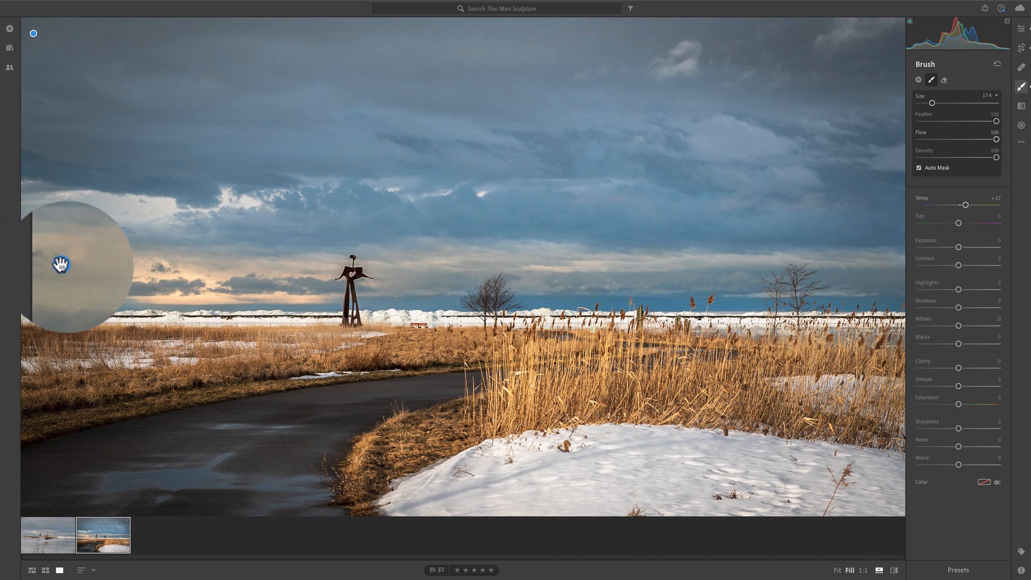
pyautogui.press('o')
pyautogui.moveTo(34, 267)
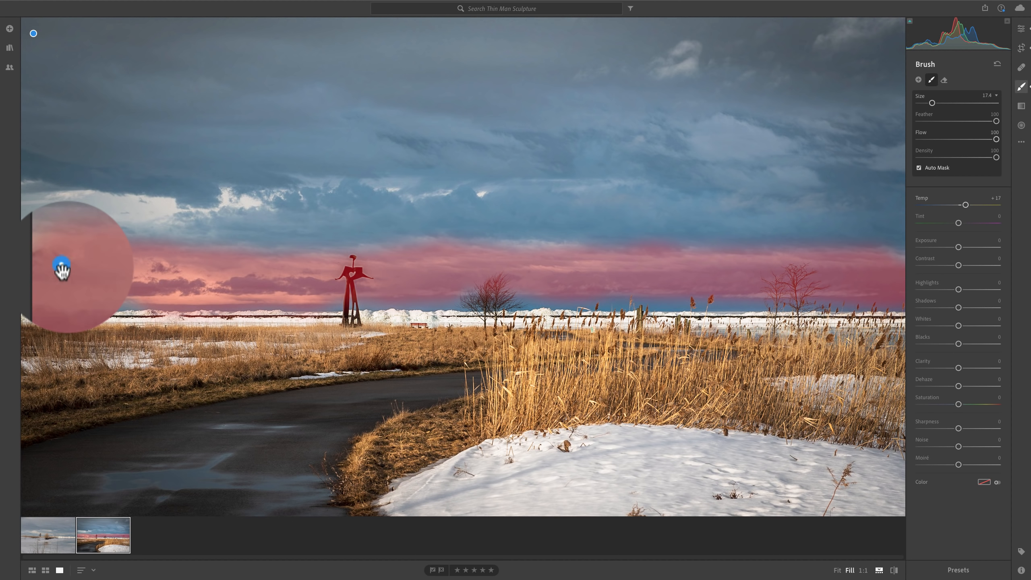
pyautogui.moveTo(965, 204)
pyautogui.mouseDown()
pyautogui.moveTo(918, 205)
pyautogui.moveTo(970, 208)
pyautogui.mouseUp()
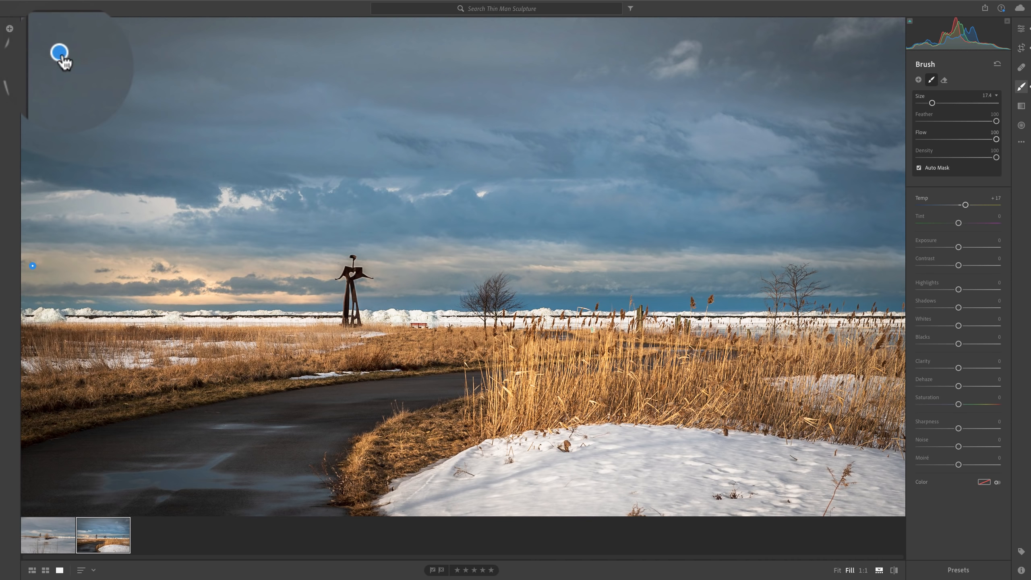
# Select the upper-sky brush adjustment, set Contrast to +34 and Clarity to +42, and close the Brush tool.
pyautogui.moveTo(60, 54)
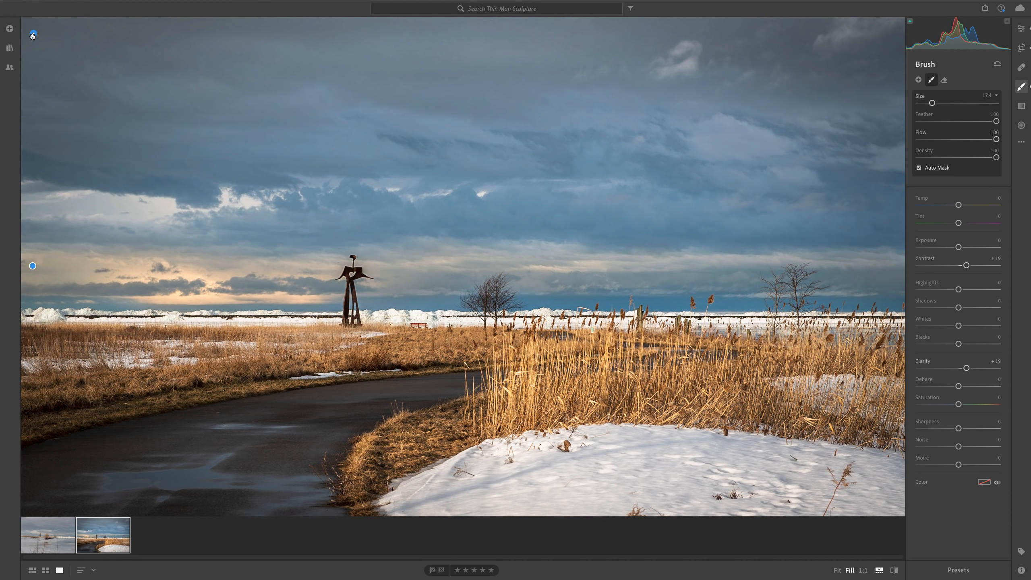
pyautogui.click(33, 265)
pyautogui.moveTo(972, 265); pyautogui.dragTo(972, 265)
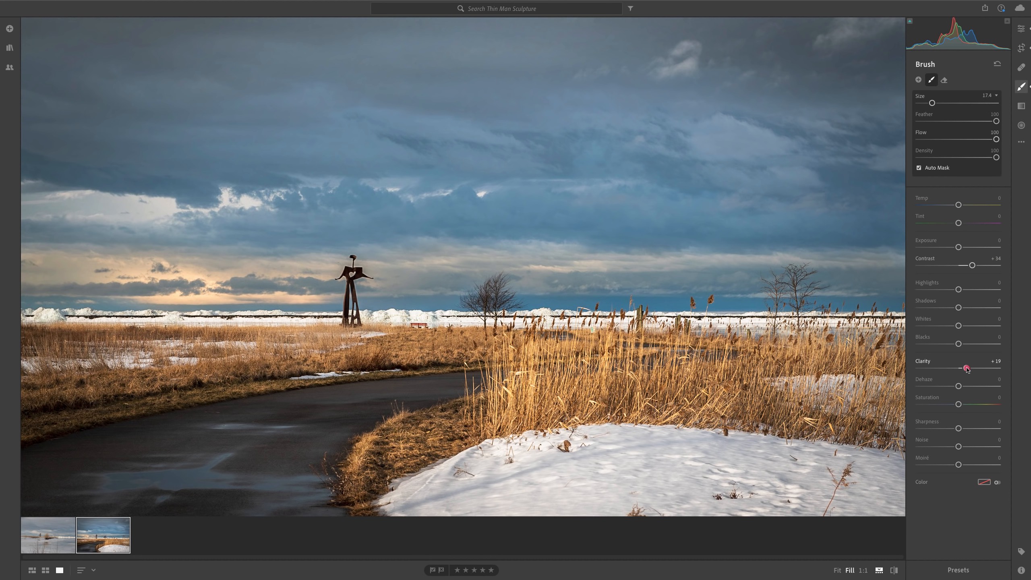
pyautogui.moveTo(967, 368); pyautogui.dragTo(976, 369)
pyautogui.click(1022, 87)
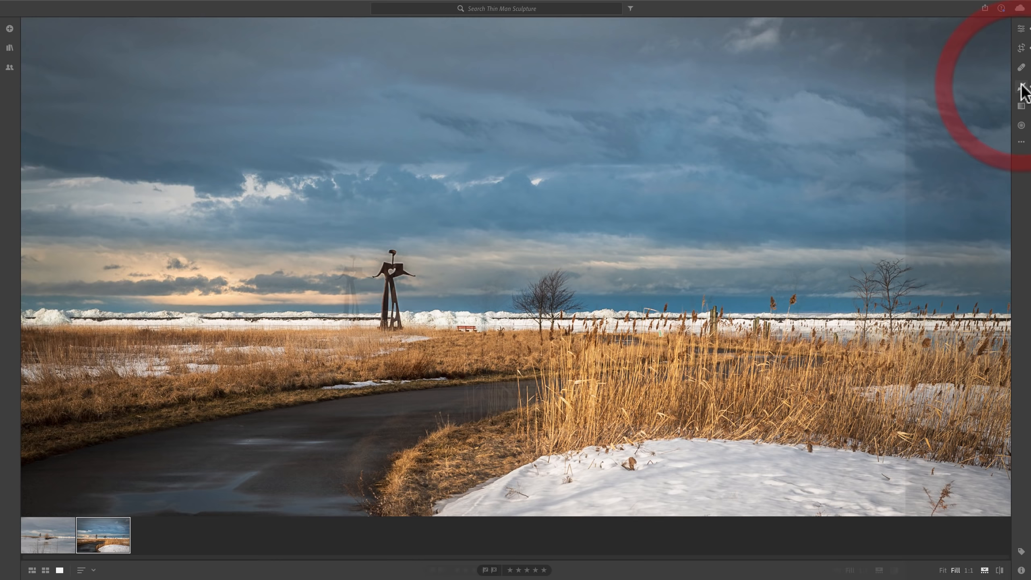
# Reset Clarity and Contrast for the Linear Gradient and draw a gradient from the middle of the sky down toward the horizon.
pyautogui.click(1020, 106)
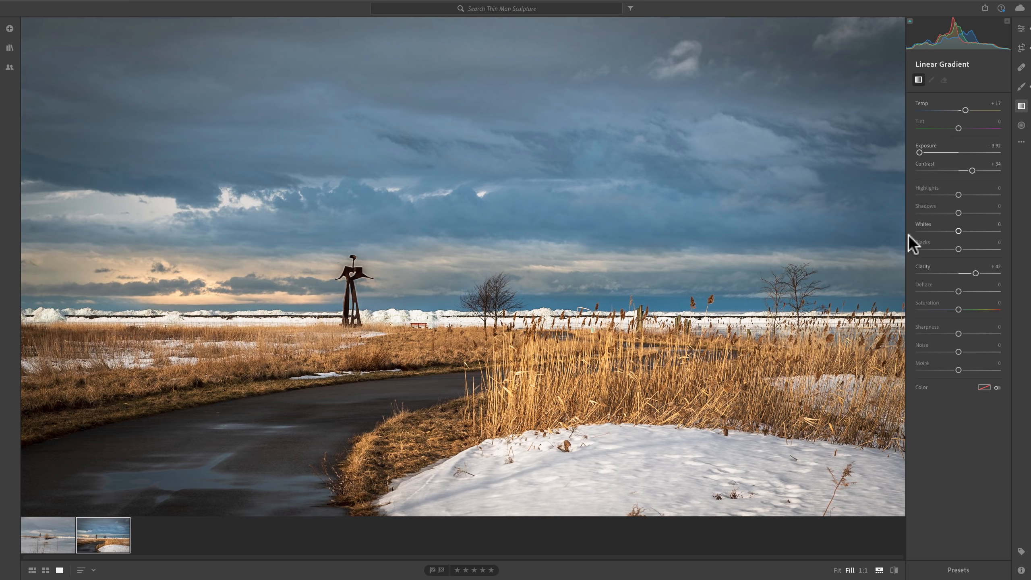
pyautogui.doubleClick(926, 272)
pyautogui.doubleClick(928, 165)
pyautogui.click(469, 167)
pyautogui.moveTo(469, 167)
pyautogui.mouseDown()
pyautogui.moveTo(464, 198)
pyautogui.moveTo(444, 205)
pyautogui.moveTo(472, 207)
pyautogui.moveTo(469, 281)
pyautogui.mouseUp()
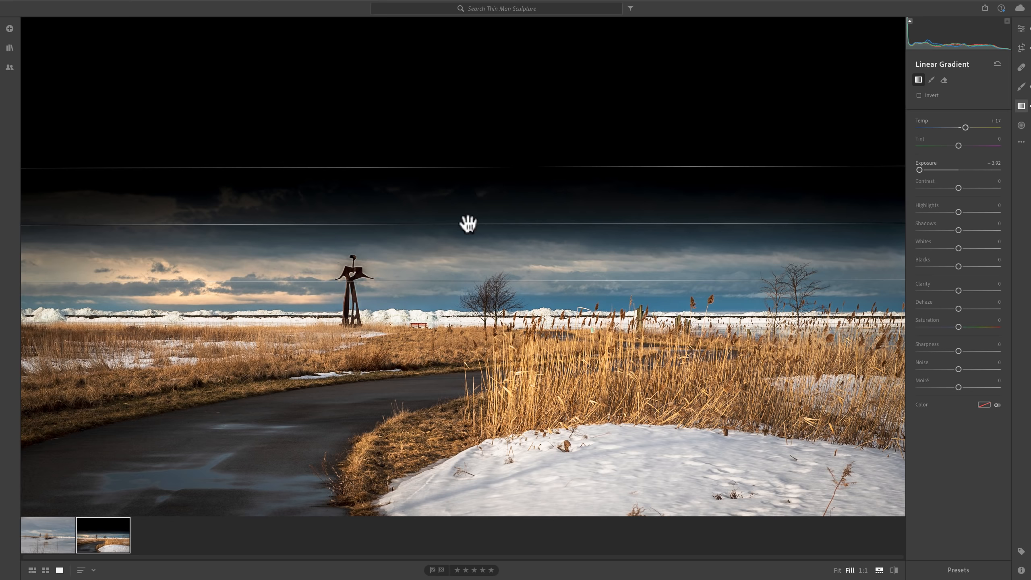
# Move the linear gradient down to the horizon and back up to the middle of the sky.
pyautogui.moveTo(469, 225)
pyautogui.moveTo(469, 225); pyautogui.dragTo(464, 283)
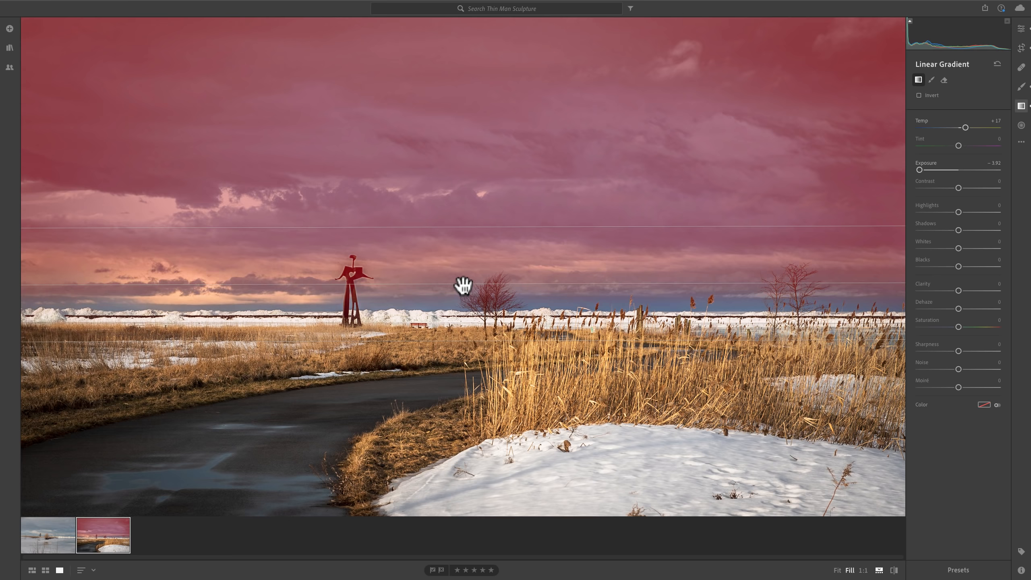
pyautogui.moveTo(463, 286); pyautogui.dragTo(476, 219)
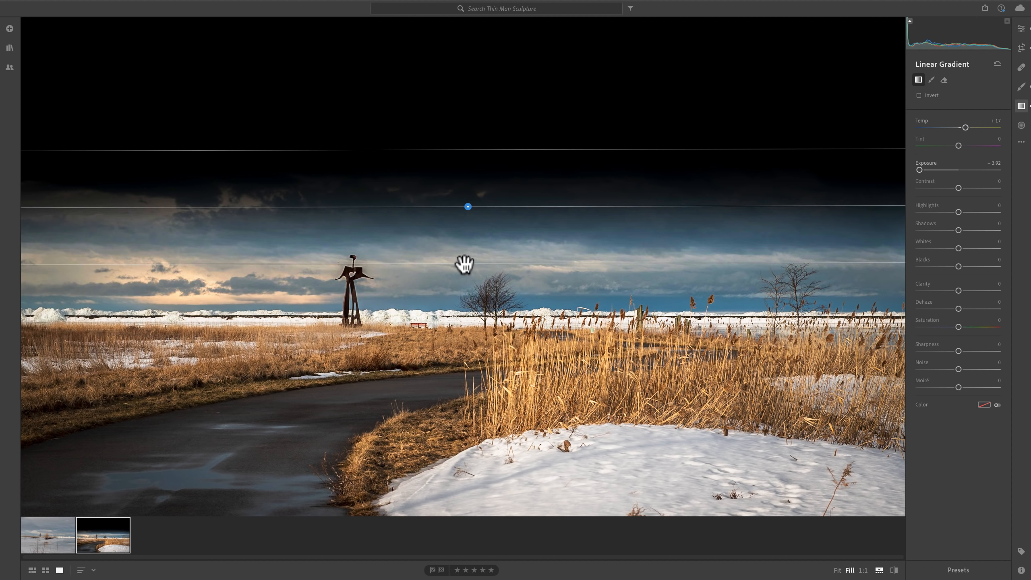
# Narrow the linear gradient's transition by bringing its lower and upper boundary lines closer to the center line.
pyautogui.moveTo(464, 264); pyautogui.dragTo(463, 229)
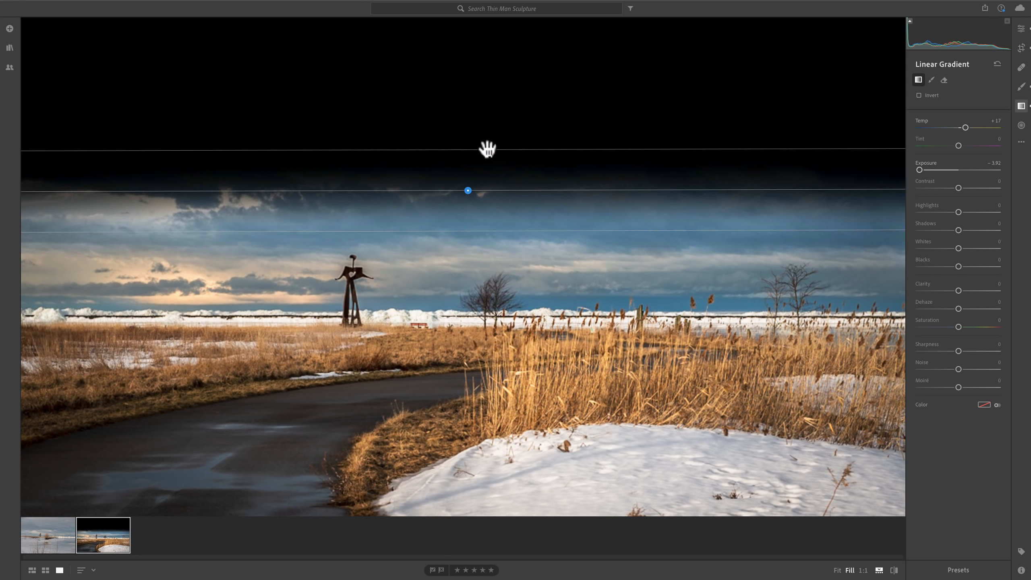
pyautogui.moveTo(486, 149); pyautogui.dragTo(475, 170)
pyautogui.moveTo(469, 200)
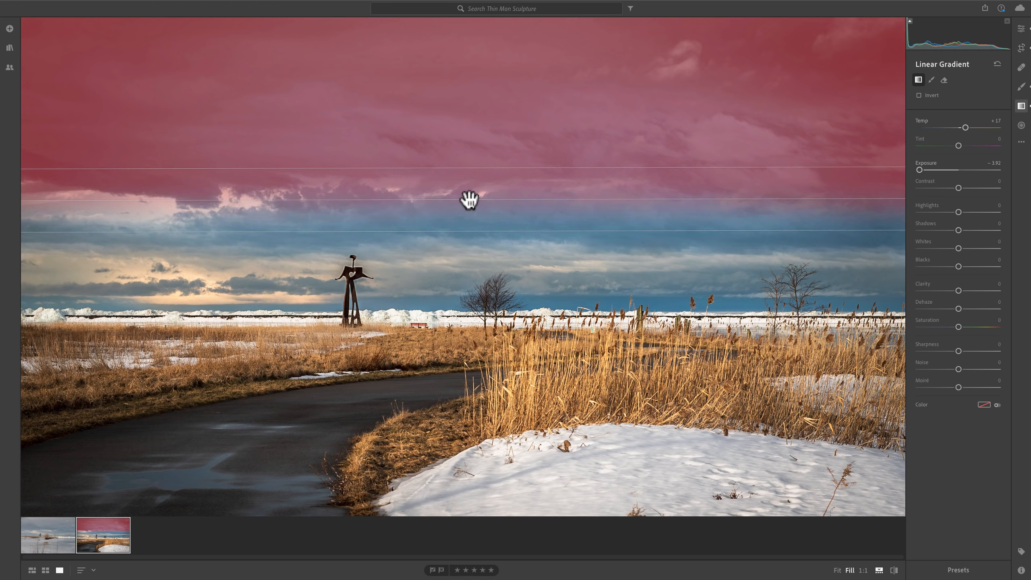
# Move the linear gradient down to the horizon and back to the middle of the sky, try rotating it, and delete it.
pyautogui.moveTo(470, 201); pyautogui.dragTo(456, 287)
pyautogui.moveTo(454, 341); pyautogui.dragTo(454, 337)
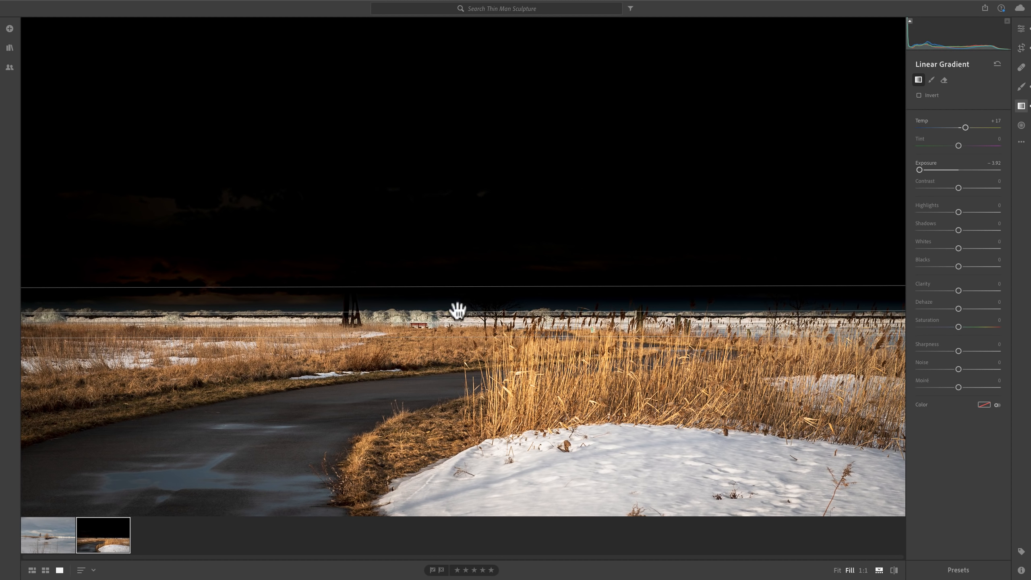
pyautogui.moveTo(455, 309); pyautogui.dragTo(459, 200)
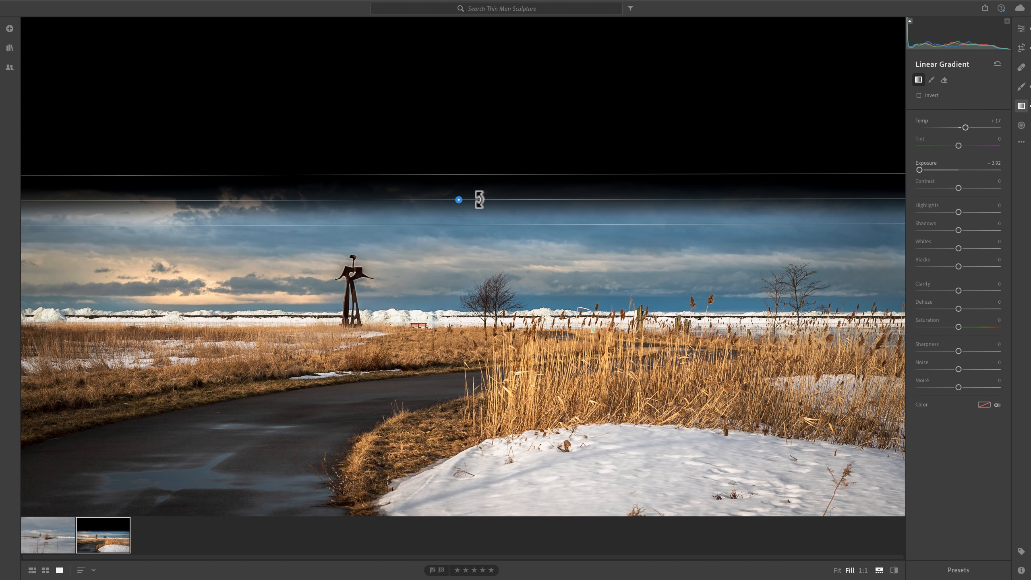
pyautogui.moveTo(480, 200); pyautogui.dragTo(480, 200)
pyautogui.press('BackSpace')
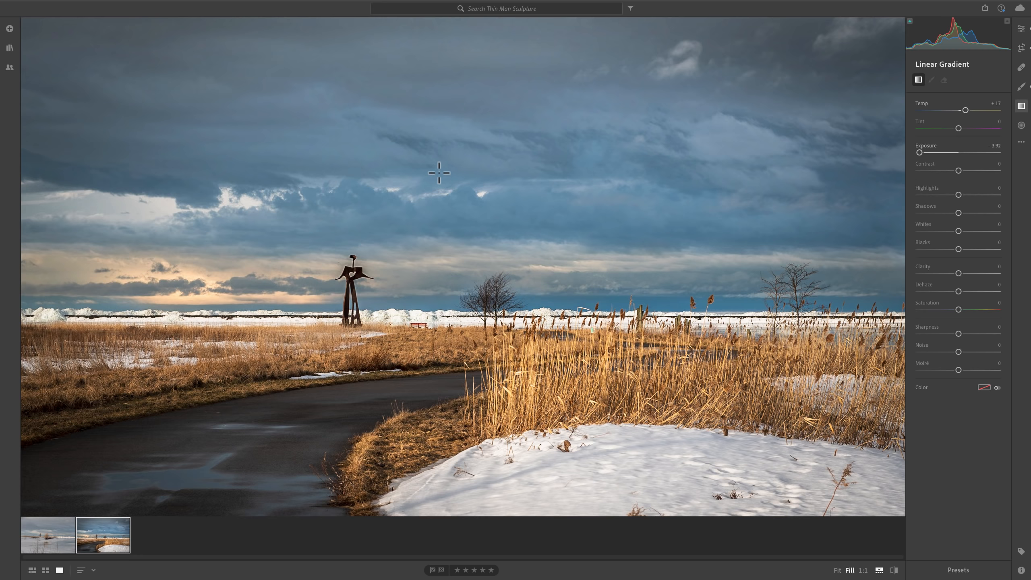
# Draw an angle-constrained linear gradient from the middle of the sky, swing it from vertical to horizontal, and delete it.
pyautogui.press('shift')
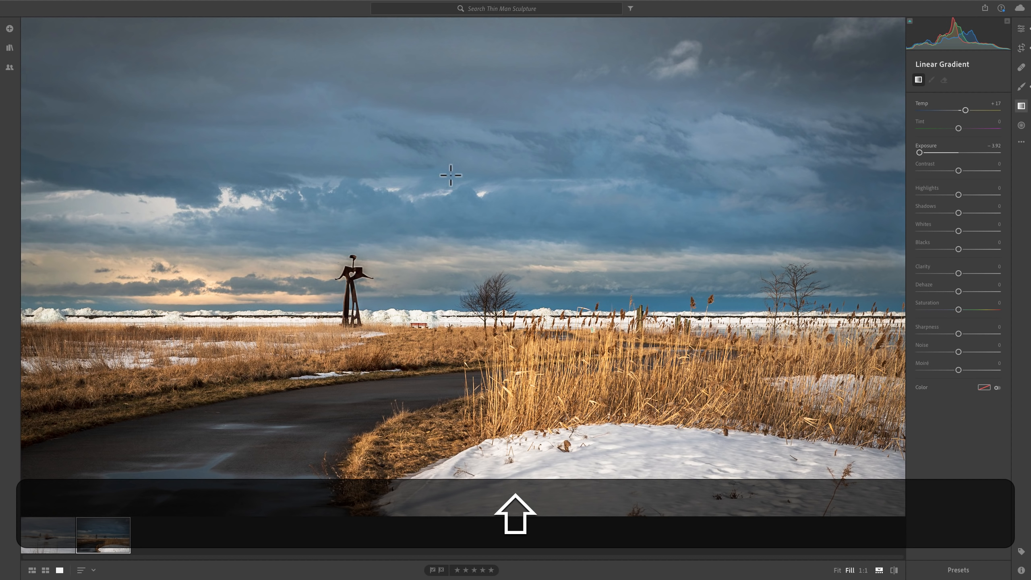
pyautogui.moveTo(455, 174); pyautogui.dragTo(396, 202)
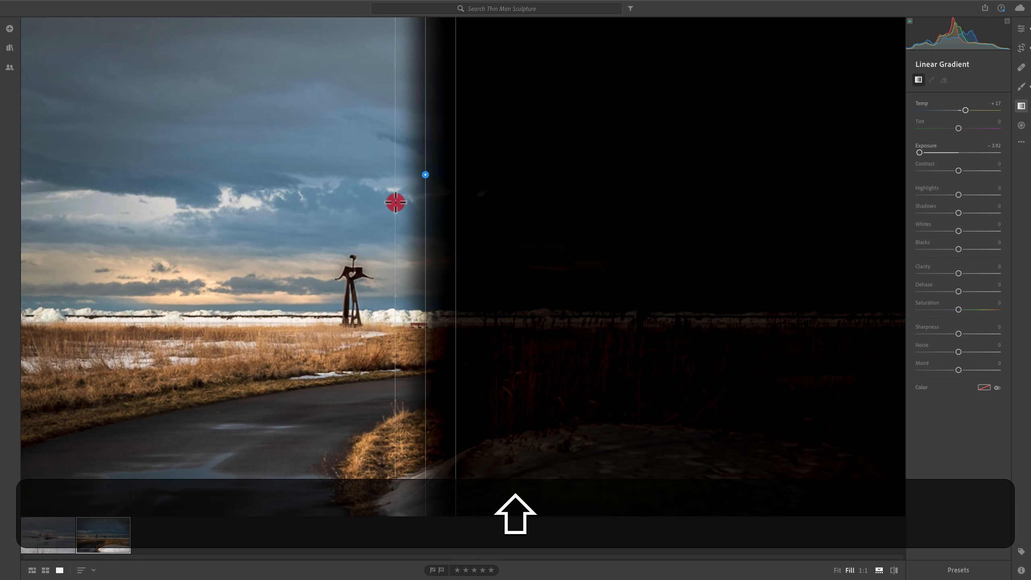
pyautogui.moveTo(396, 211); pyautogui.dragTo(466, 240)
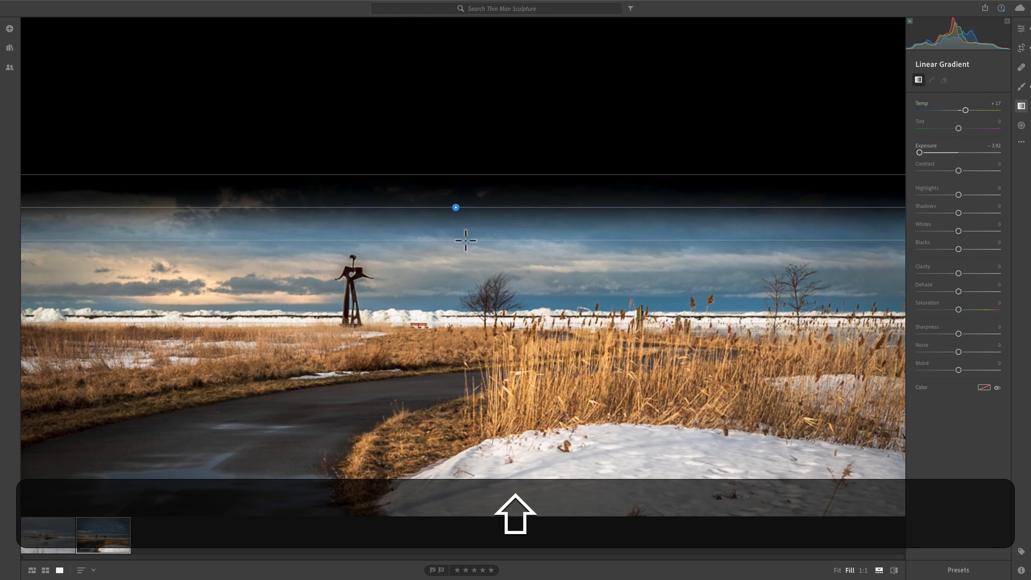
pyautogui.click(466, 240)
pyautogui.press('BackSpace')
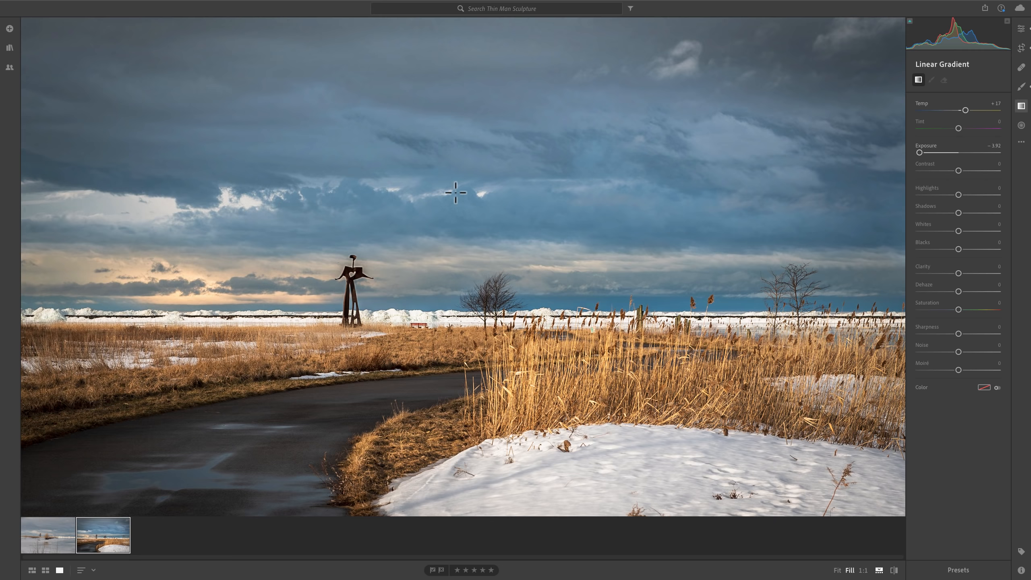
# Draw a thin linear gradient outward from its center in the middle of the sky, and delete it.
pyautogui.press('alt')
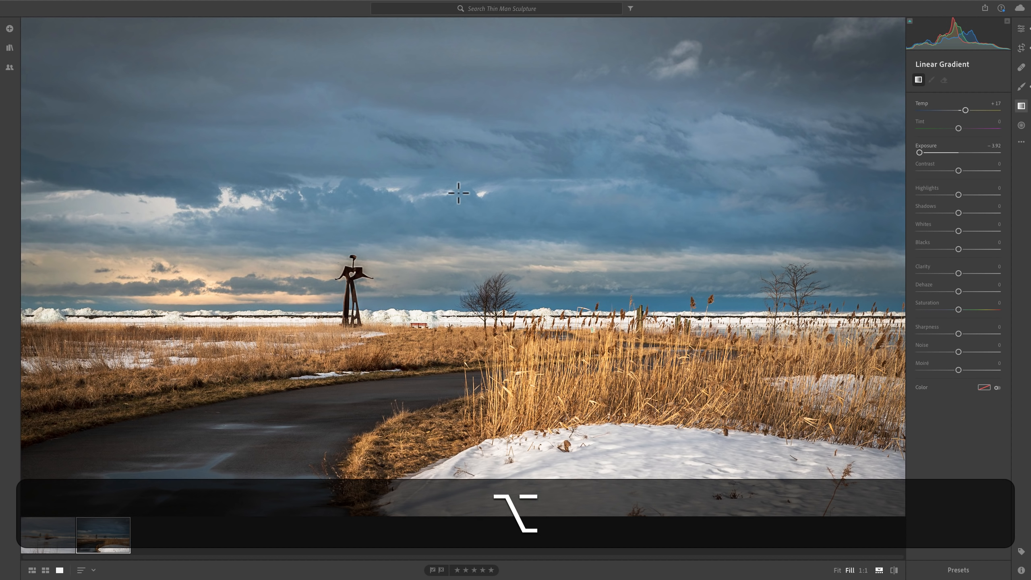
pyautogui.click(458, 193)
pyautogui.moveTo(459, 193); pyautogui.dragTo(459, 200)
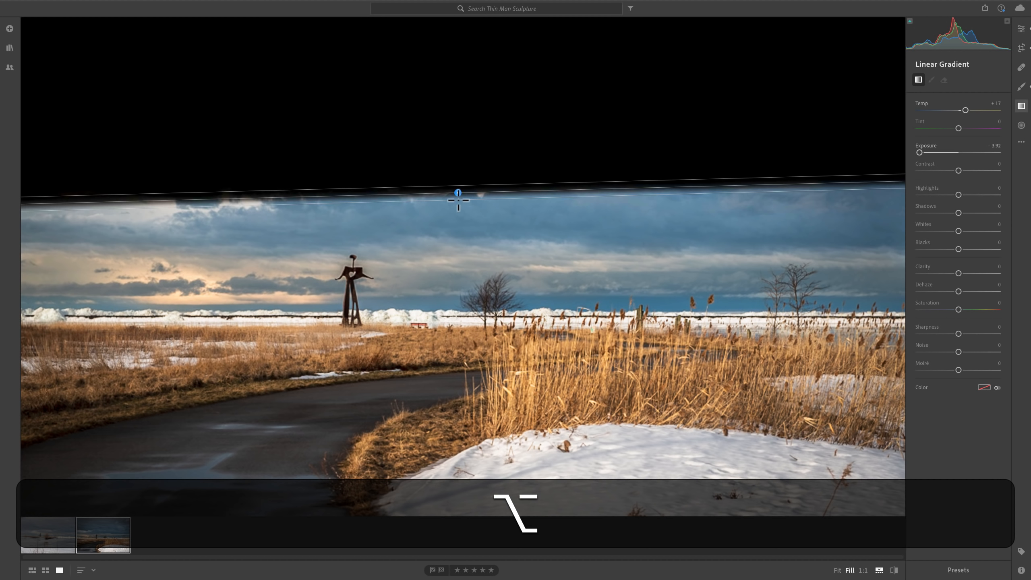
pyautogui.click(458, 199)
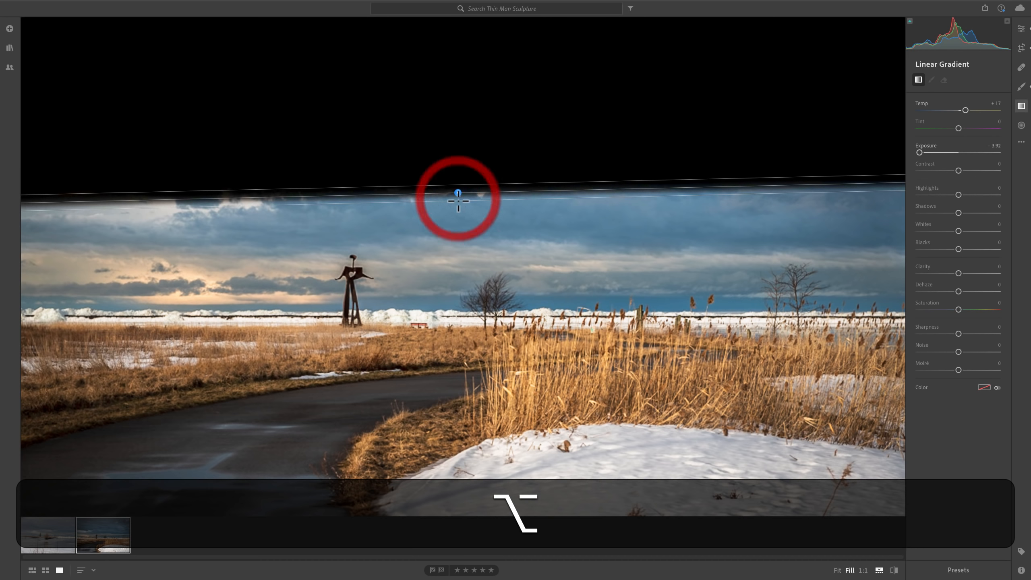
pyautogui.press('BackSpace')
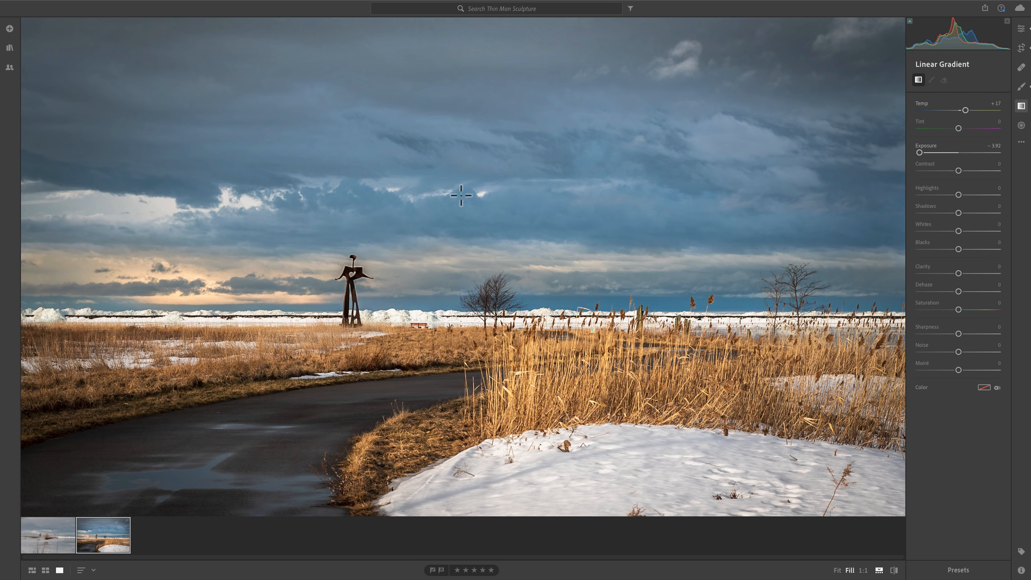
# Draw a perfectly level linear gradient from the middle of the sky to just above the horizon, and delete it.
pyautogui.press('shift')
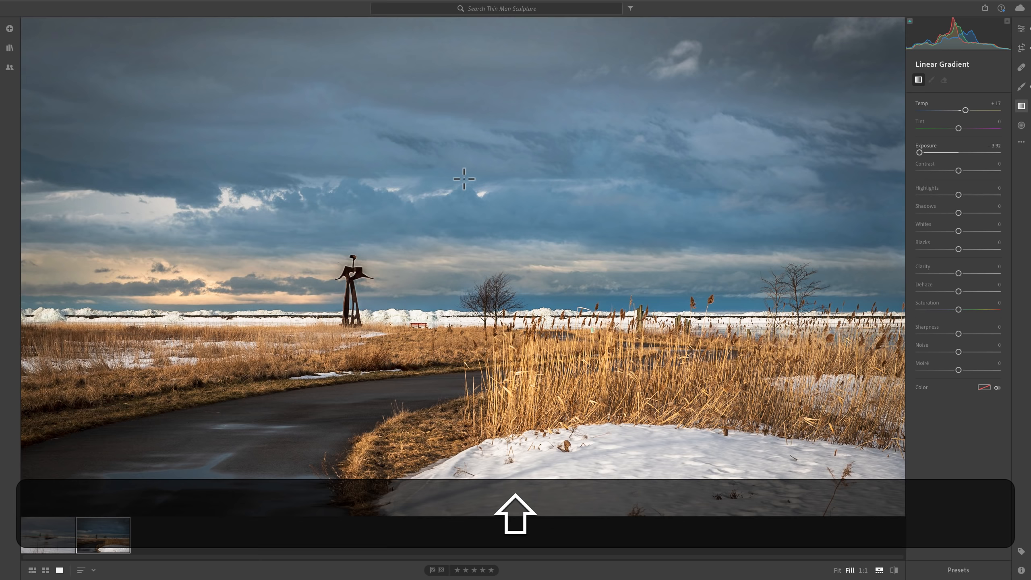
pyautogui.moveTo(464, 179); pyautogui.dragTo(464, 278)
pyautogui.click(464, 278)
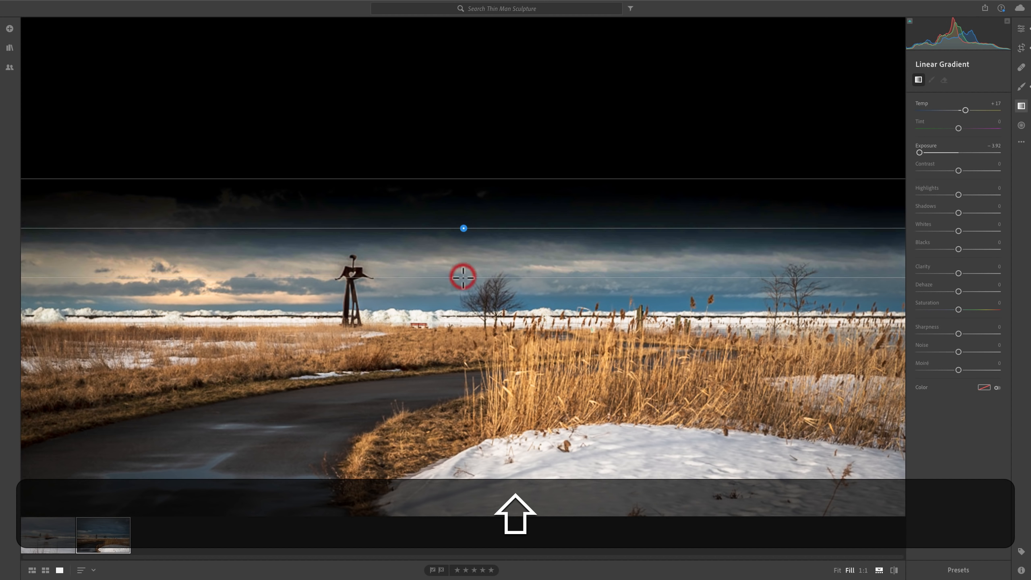
pyautogui.hotkey('shift', 'BackSpace')
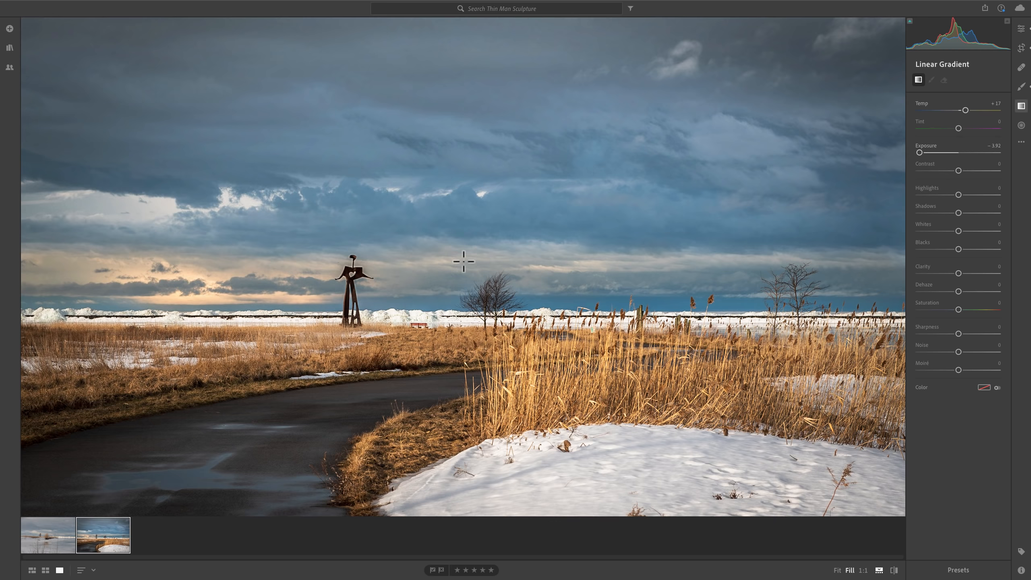
# Draw a narrow, level linear gradient outward from its center in the middle of the sky and move it down to the horizon.
pyautogui.press('shift')
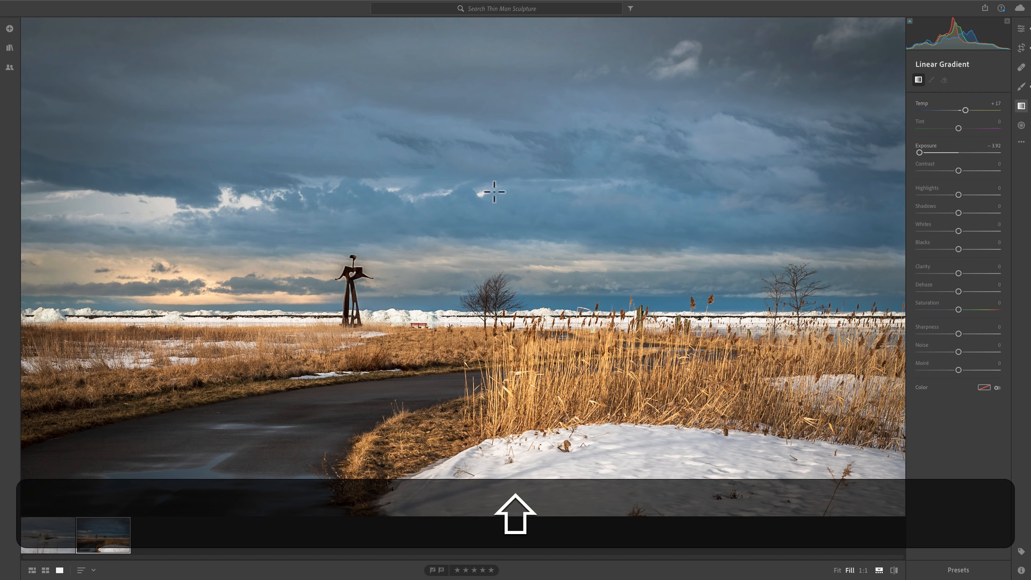
pyautogui.press('alt')
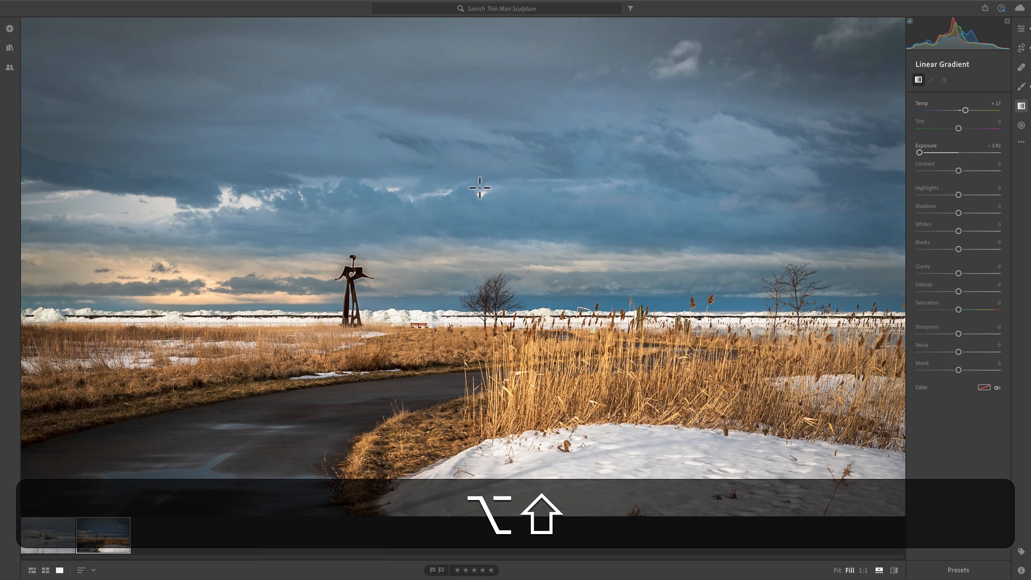
pyautogui.moveTo(480, 187)
pyautogui.mouseDown()
pyautogui.moveTo(477, 277)
pyautogui.moveTo(481, 205)
pyautogui.mouseUp()
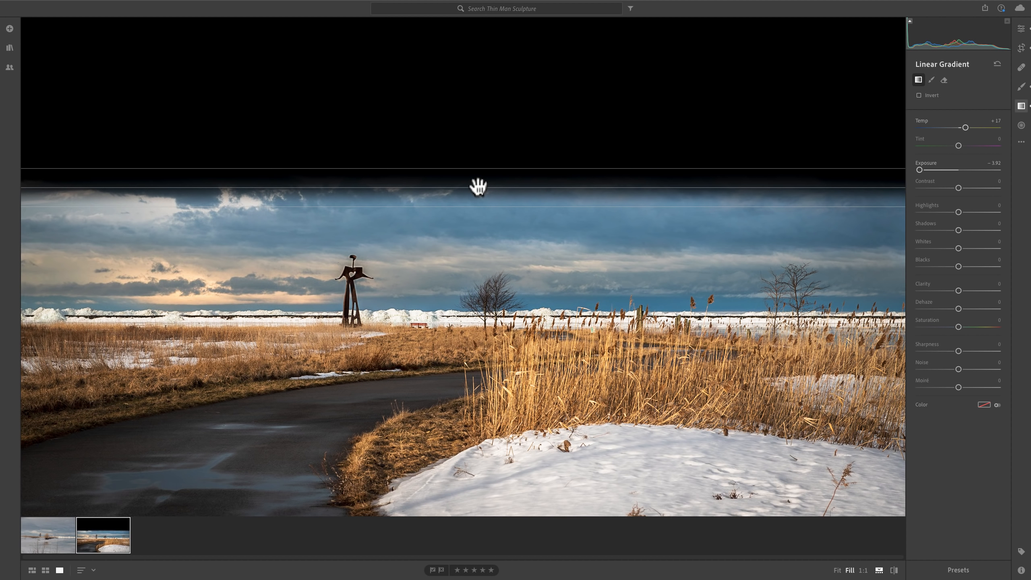
pyautogui.moveTo(479, 188)
pyautogui.moveTo(480, 188); pyautogui.dragTo(477, 317)
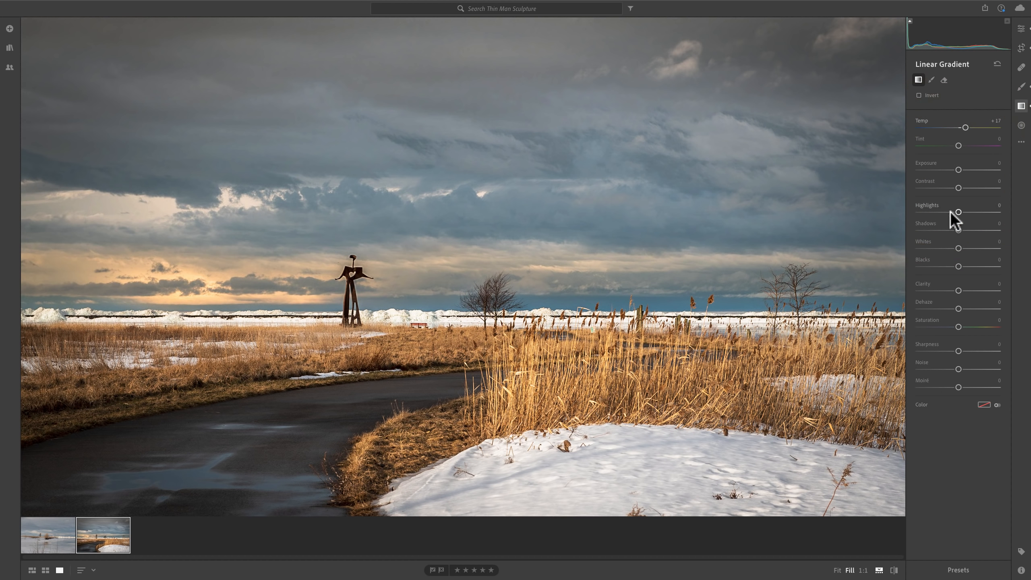
# Set the sky gradient's Clarity to +17 and move the gradient up slightly above the horizon.
pyautogui.click(959, 291)
pyautogui.moveTo(976, 291); pyautogui.dragTo(971, 291)
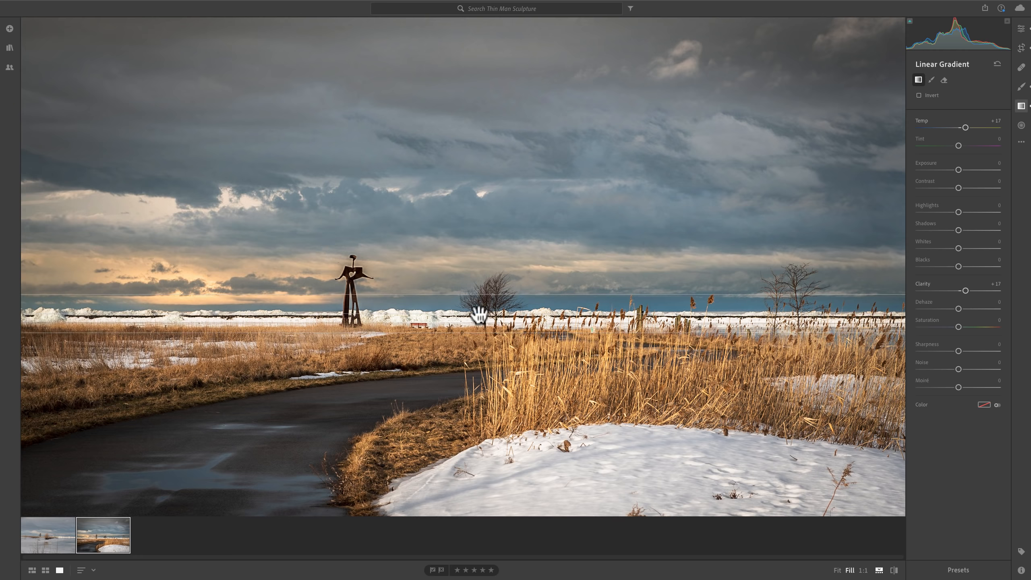
pyautogui.moveTo(479, 313)
pyautogui.moveTo(477, 314); pyautogui.dragTo(478, 293)
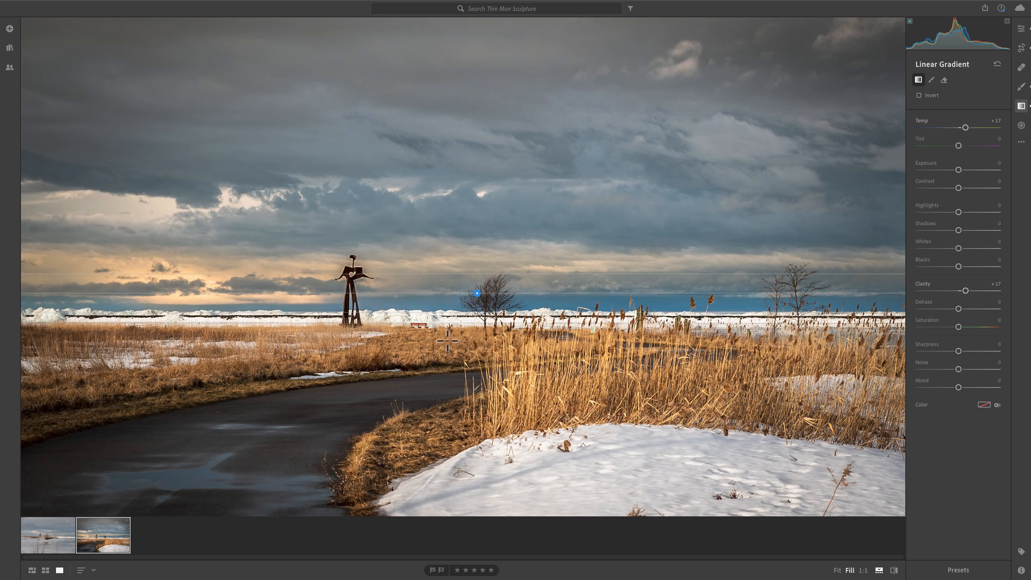
# Draw a second, level linear gradient covering the foreground, from the grass up to the horizon, and set its Temp to +5.
pyautogui.moveTo(448, 340); pyautogui.dragTo(446, 312)
pyautogui.press('shift')
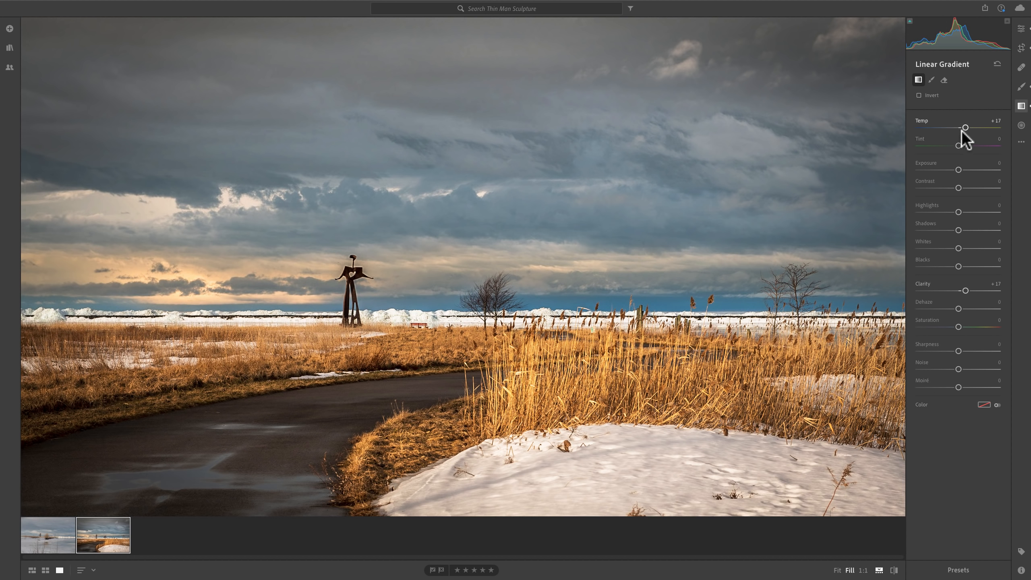
pyautogui.moveTo(965, 127)
pyautogui.mouseDown()
pyautogui.moveTo(905, 128)
pyautogui.moveTo(1020, 128)
pyautogui.moveTo(891, 130)
pyautogui.moveTo(959, 130)
pyautogui.mouseUp()
# Turn Invert on and back off for the foreground gradient, and do the same for the sky gradient.
pyautogui.click(918, 94)
pyautogui.click(918, 95)
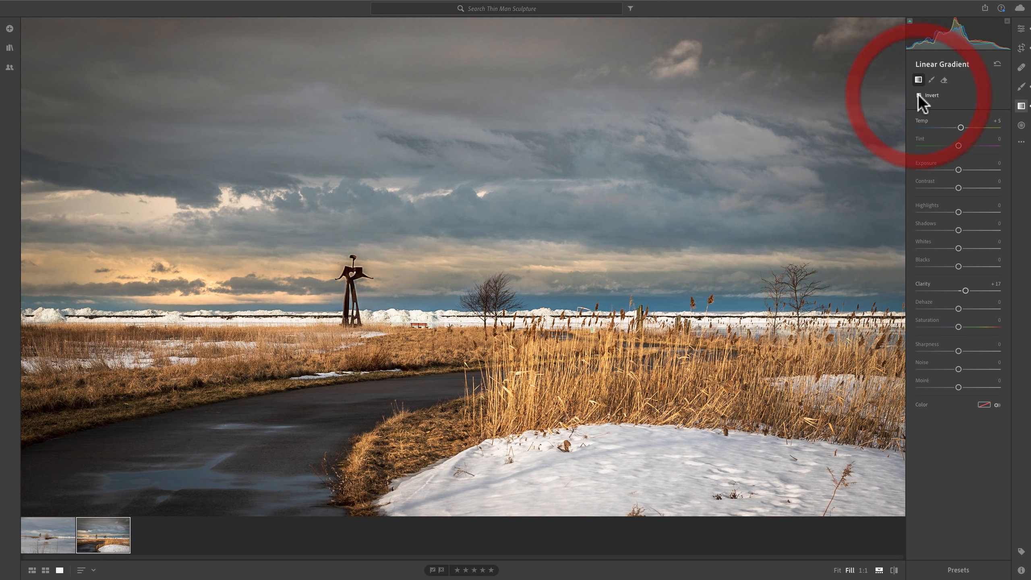
pyautogui.click(919, 94)
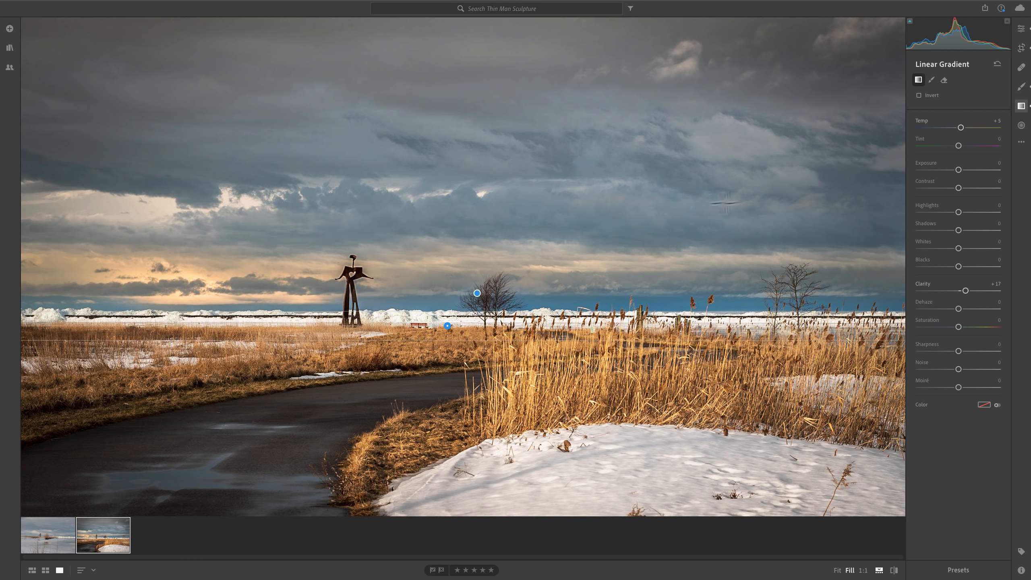
pyautogui.click(478, 293)
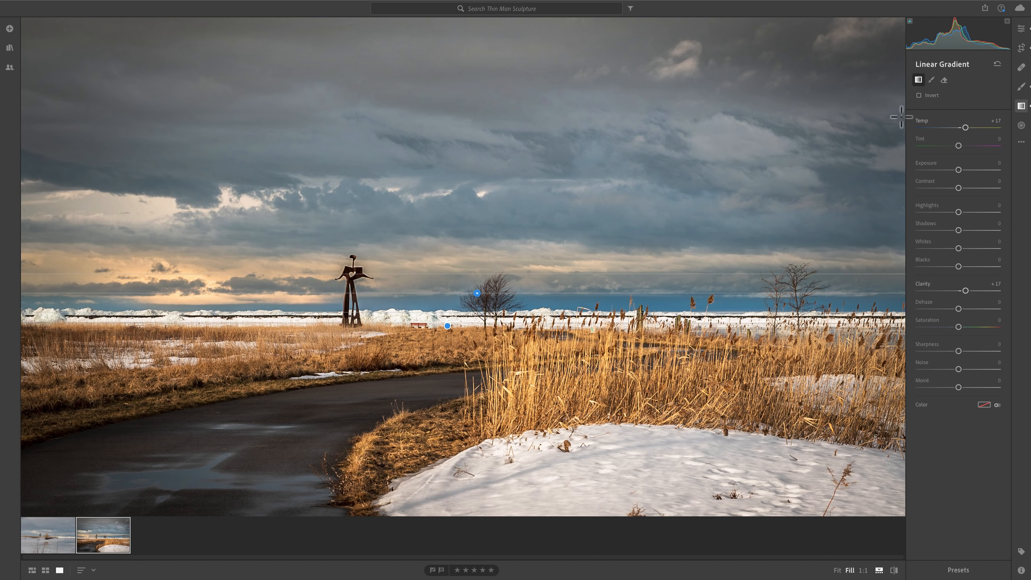
pyautogui.click(920, 95)
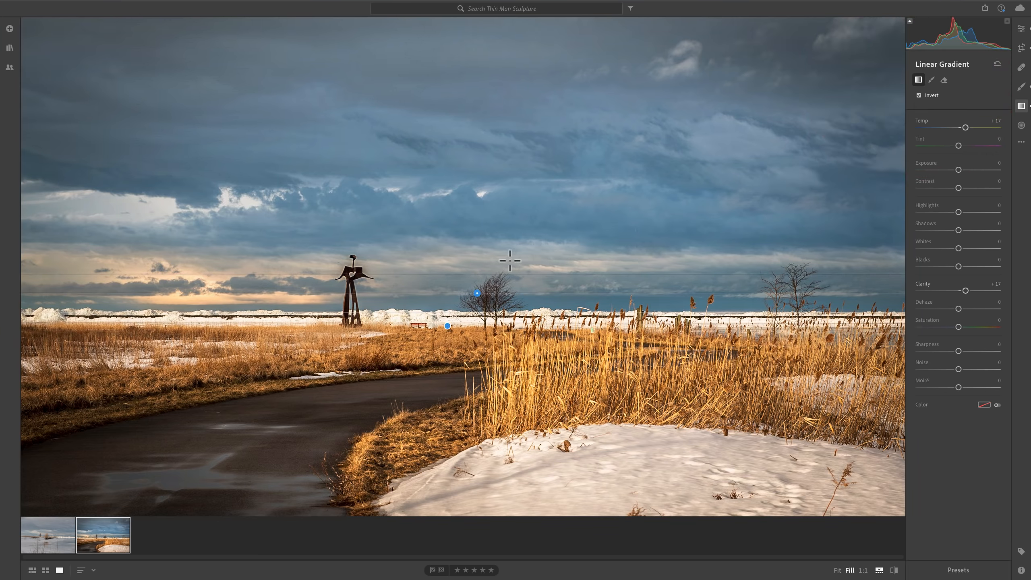
pyautogui.click(919, 95)
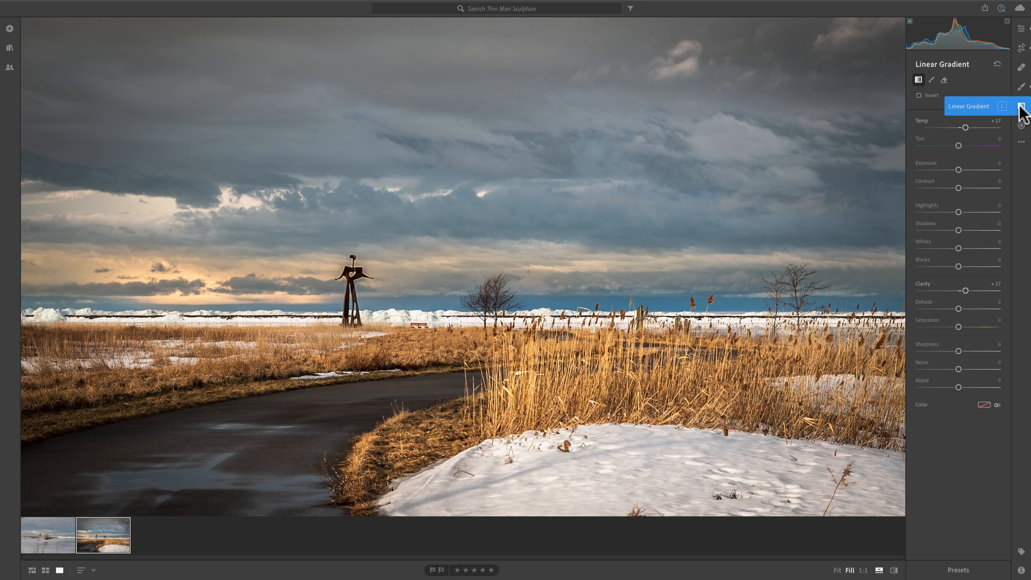
# Switch to the Radial Gradient tool and draw a large circular gradient centered in the sky above the horizon.
pyautogui.click(1022, 126)
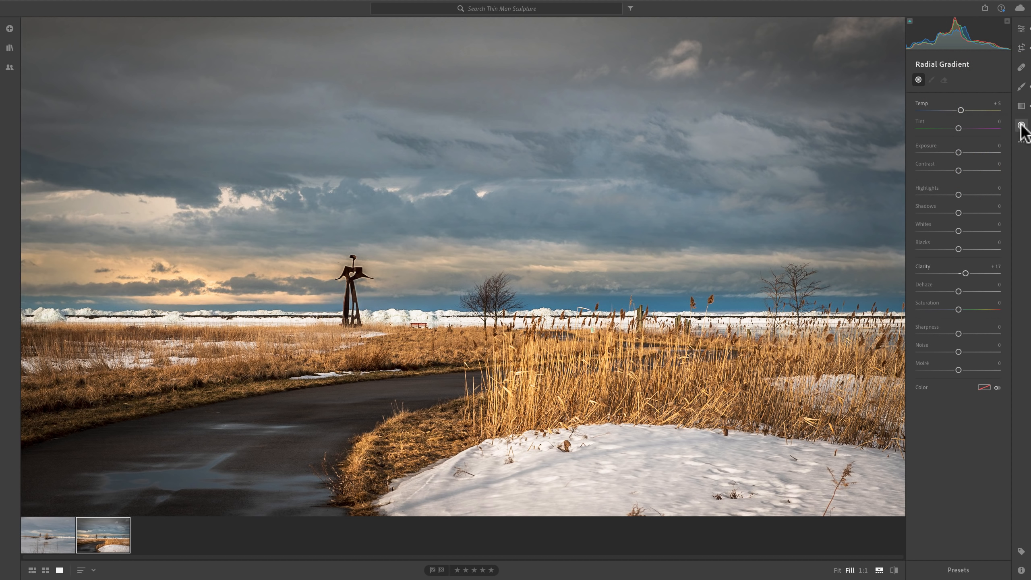
pyautogui.click(1022, 106)
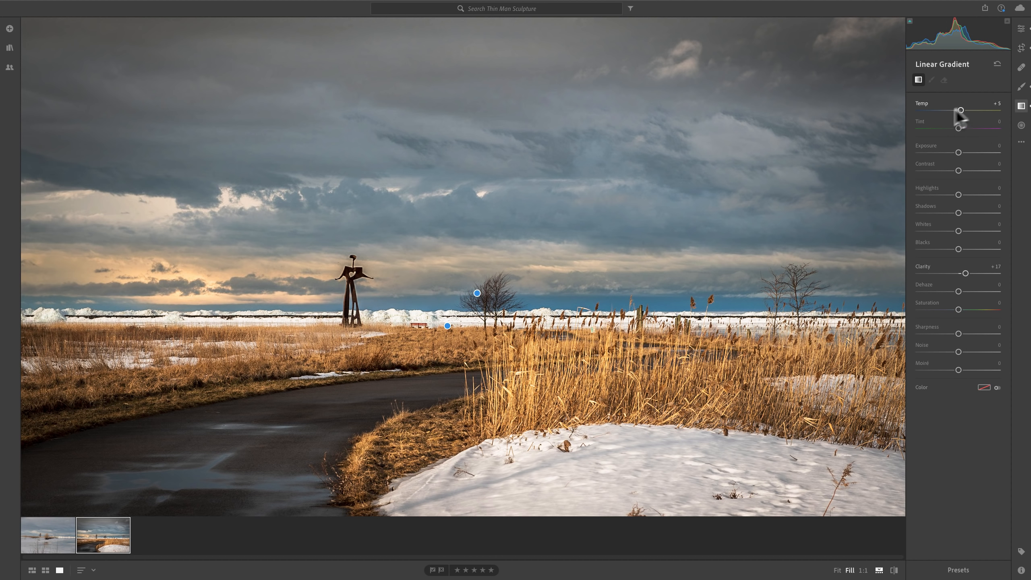
pyautogui.click(1021, 126)
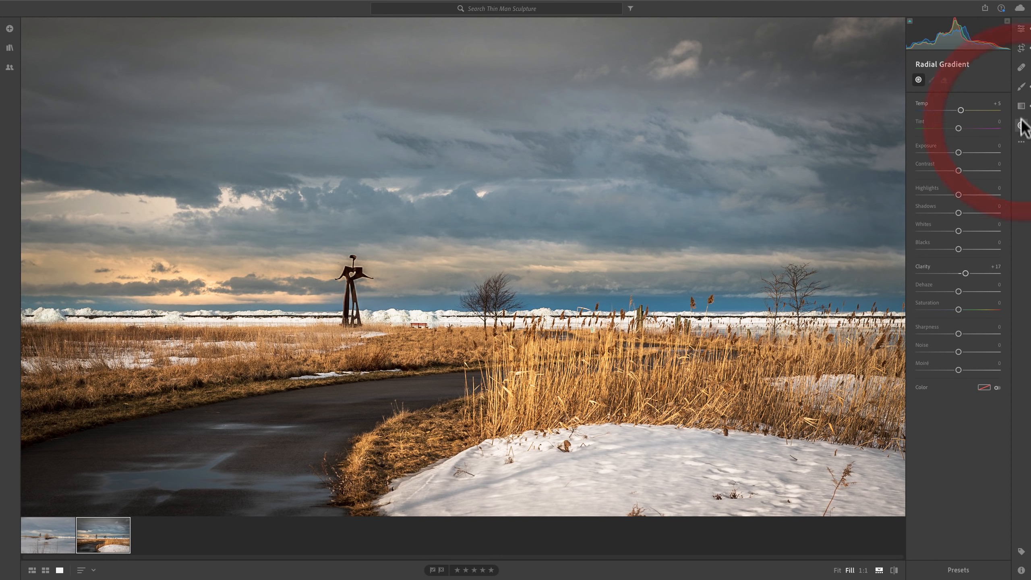
pyautogui.click(1021, 126)
pyautogui.click(1022, 127)
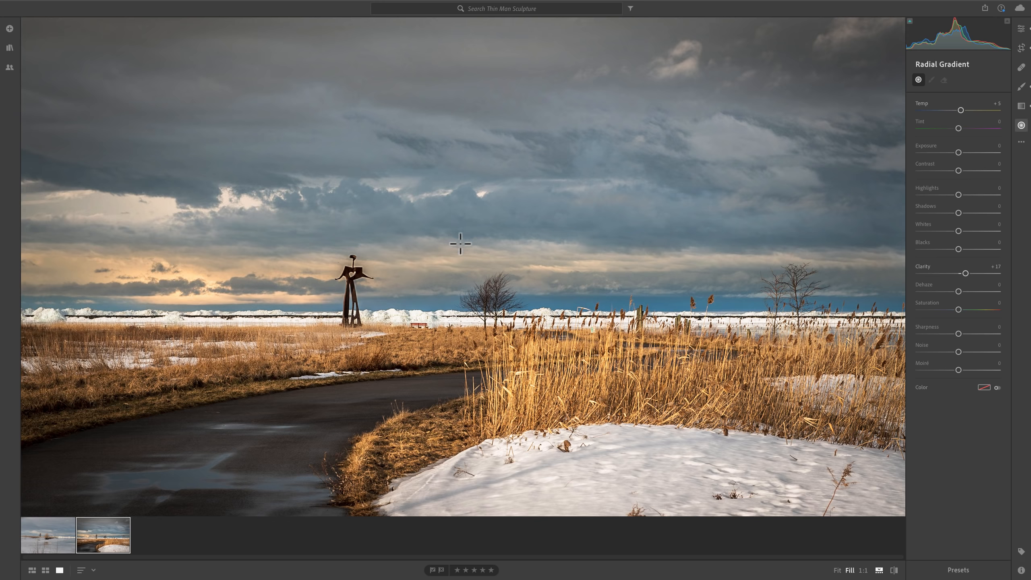
pyautogui.moveTo(460, 244); pyautogui.dragTo(719, 473)
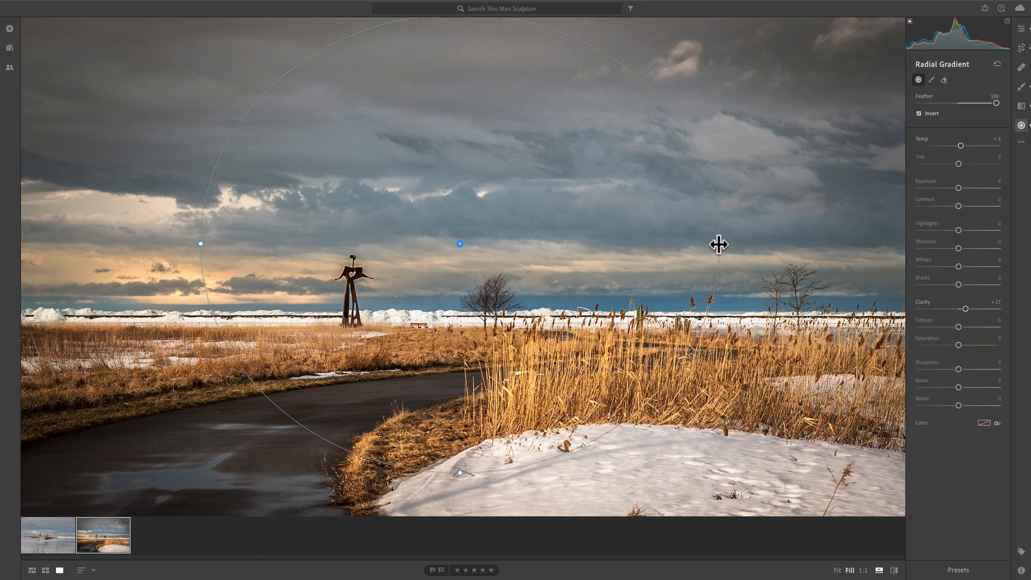
# Reduce the radial gradient's width and height slightly and shift its position within the photo.
pyautogui.moveTo(719, 244)
pyautogui.mouseDown()
pyautogui.moveTo(735, 243)
pyautogui.moveTo(706, 243)
pyautogui.mouseUp()
pyautogui.moveTo(459, 473); pyautogui.dragTo(460, 463)
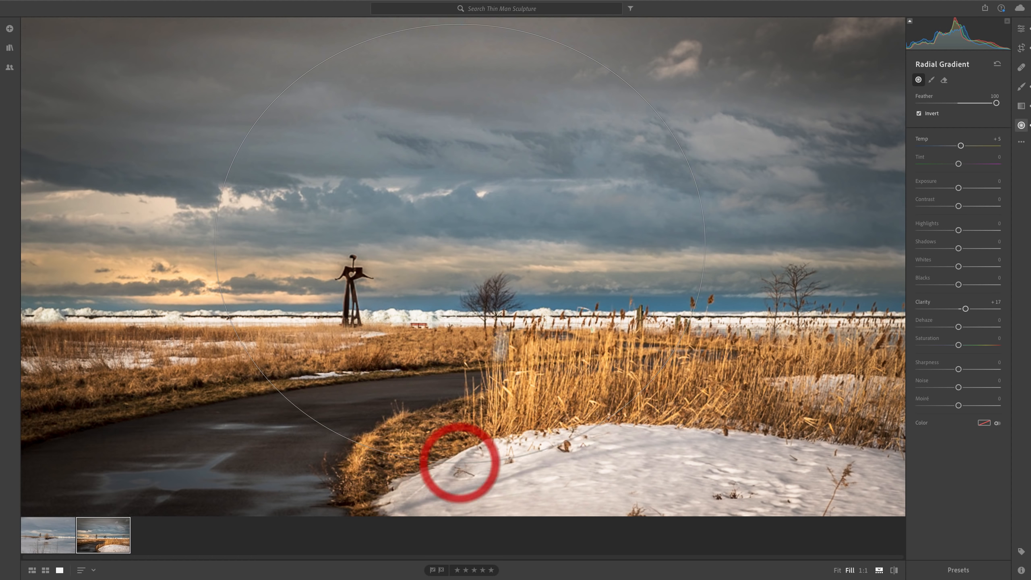
pyautogui.moveTo(500, 240); pyautogui.dragTo(453, 260)
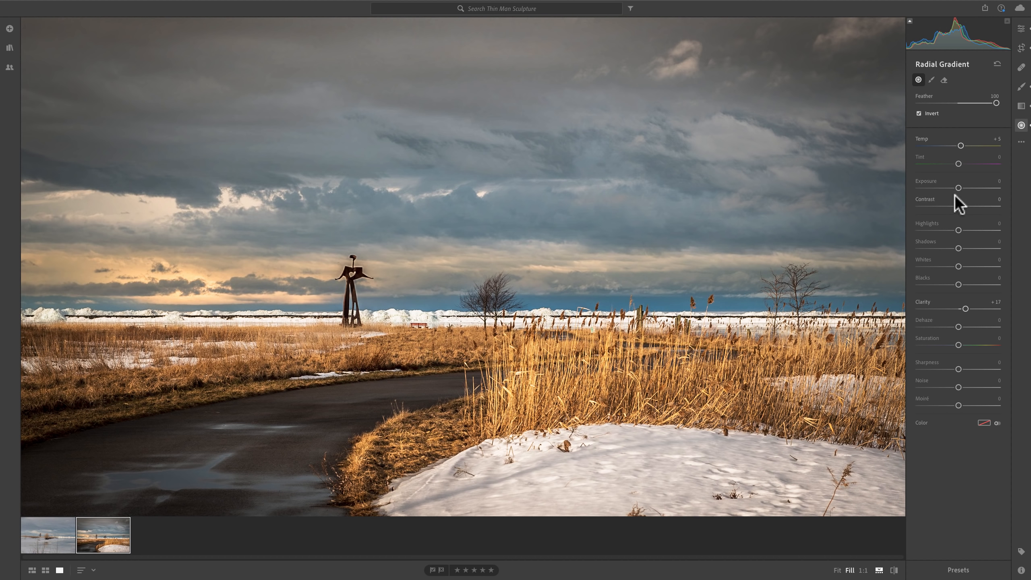
# Set the radial gradient's Exposure to -4.00, turn Invert off and back on, and reduce its Feather to 61.
pyautogui.moveTo(914, 186); pyautogui.dragTo(914, 188)
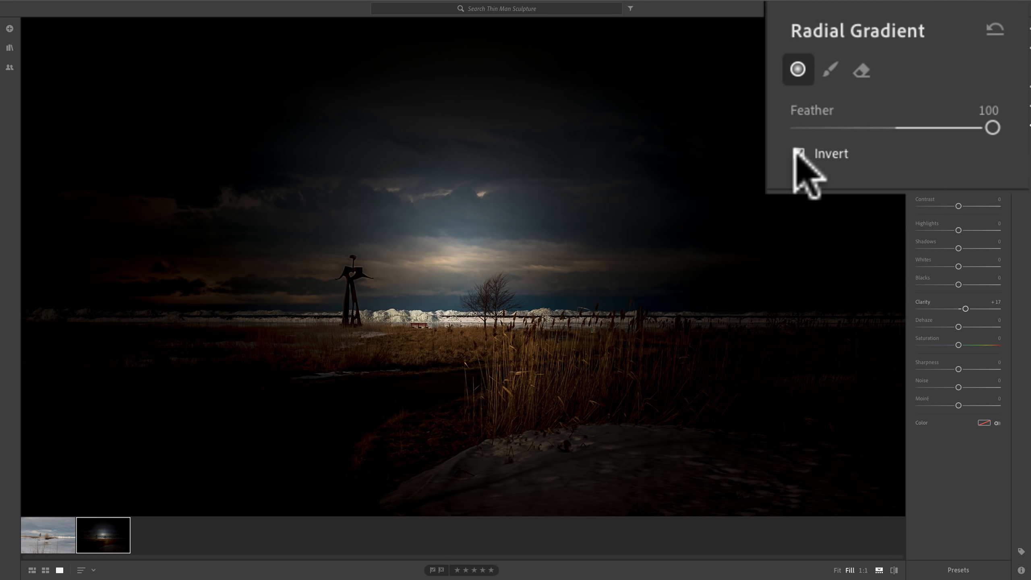
pyautogui.click(798, 153)
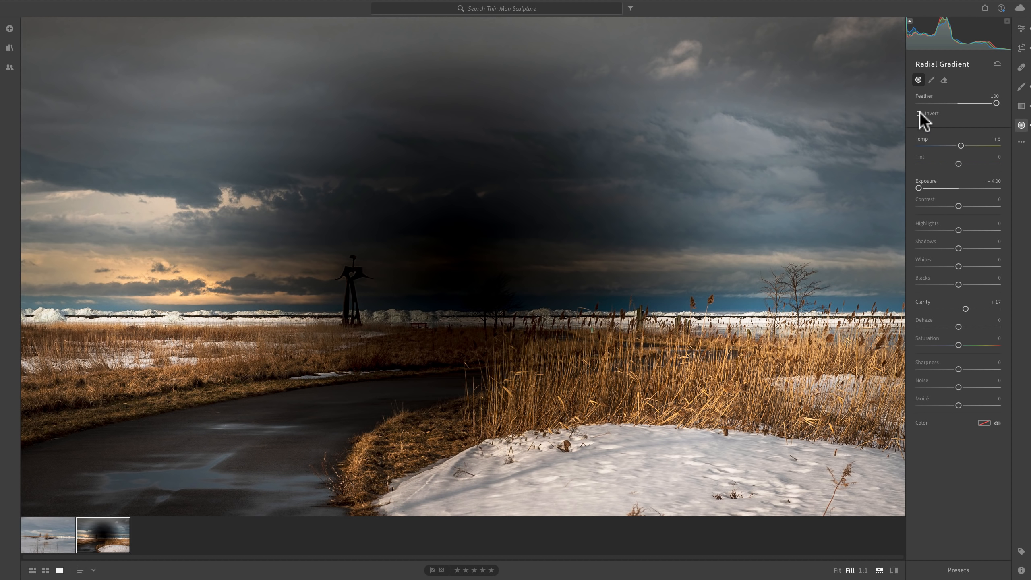
pyautogui.click(919, 113)
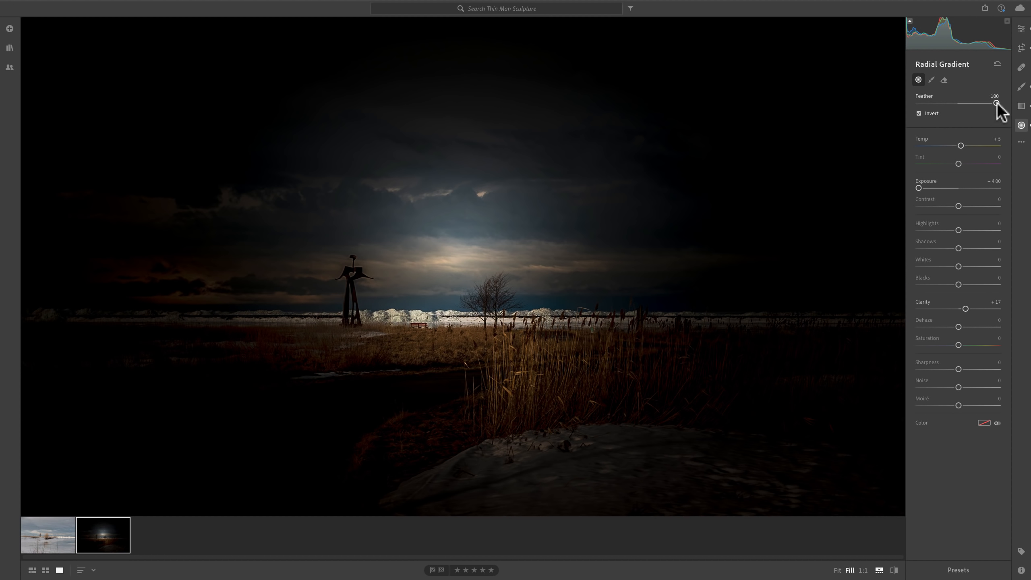
pyautogui.moveTo(997, 103); pyautogui.dragTo(967, 107)
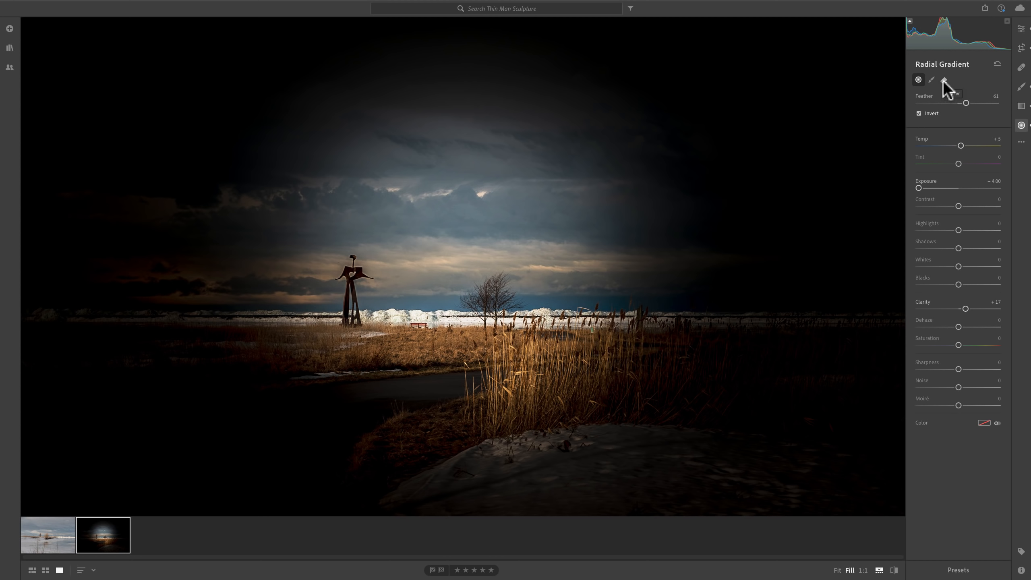
# Erase the radial gradient along the sky strip just above the horizon, and brush its effect back in around the bare tree.
pyautogui.click(943, 80)
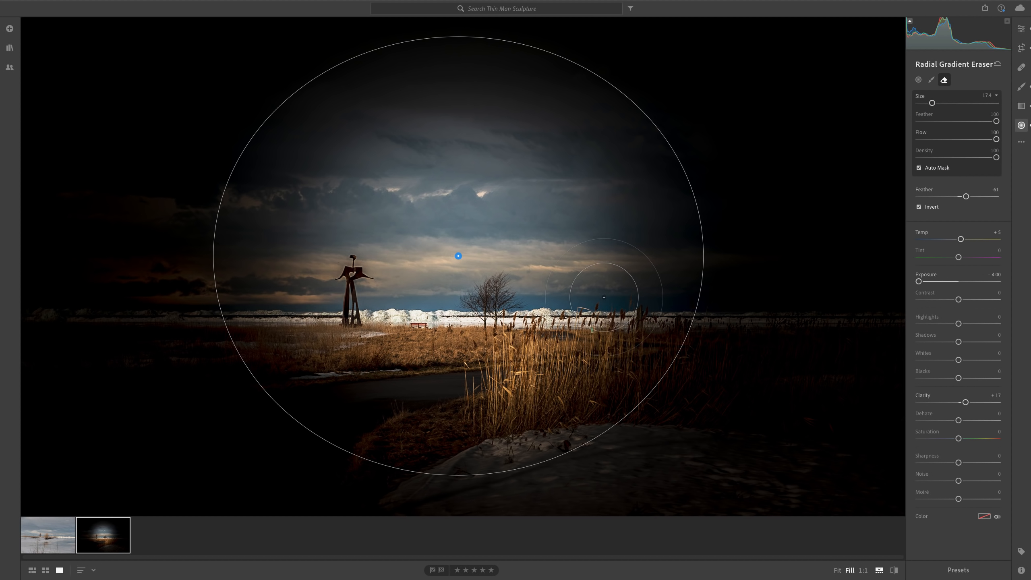
pyautogui.moveTo(605, 296)
pyautogui.mouseDown()
pyautogui.moveTo(894, 293)
pyautogui.moveTo(246, 291)
pyautogui.moveTo(1, 302)
pyautogui.moveTo(73, 300)
pyautogui.moveTo(6, 294)
pyautogui.moveTo(42, 295)
pyautogui.mouseUp()
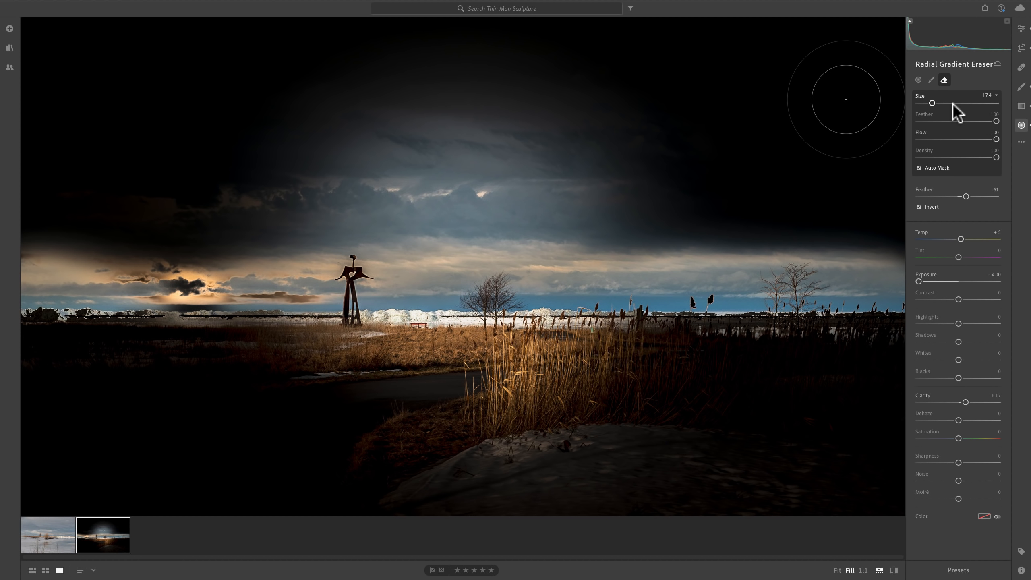
pyautogui.click(932, 80)
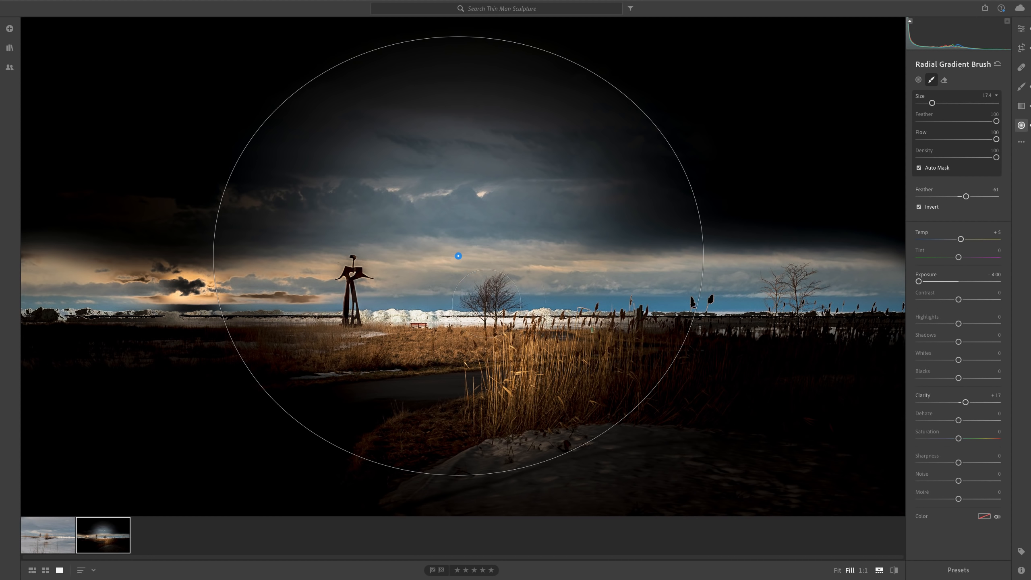
pyautogui.moveTo(439, 289); pyautogui.dragTo(536, 291)
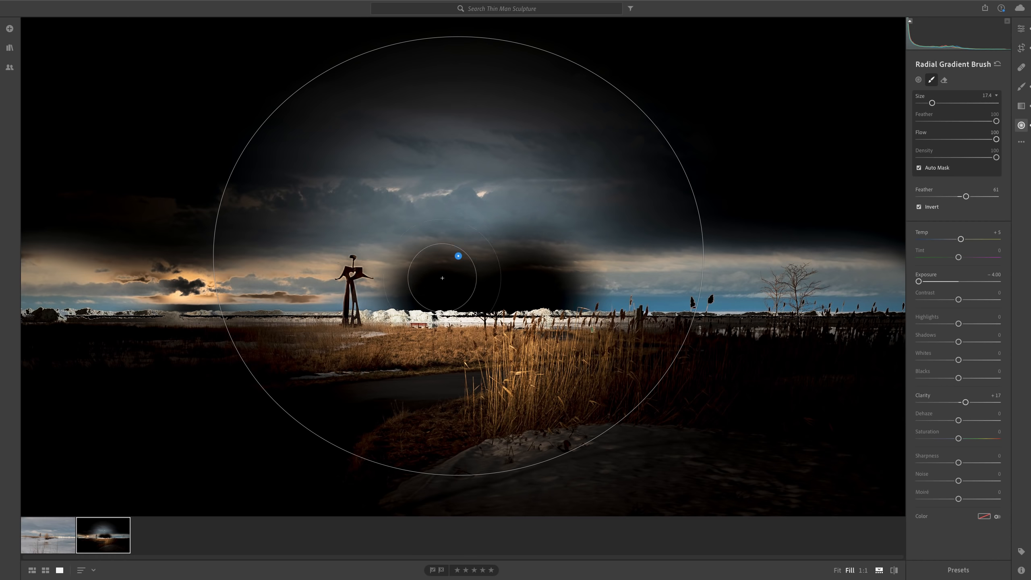
# Delete the radial gradient and reset the tool's Exposure and Clarity to 0.
pyautogui.moveTo(459, 255)
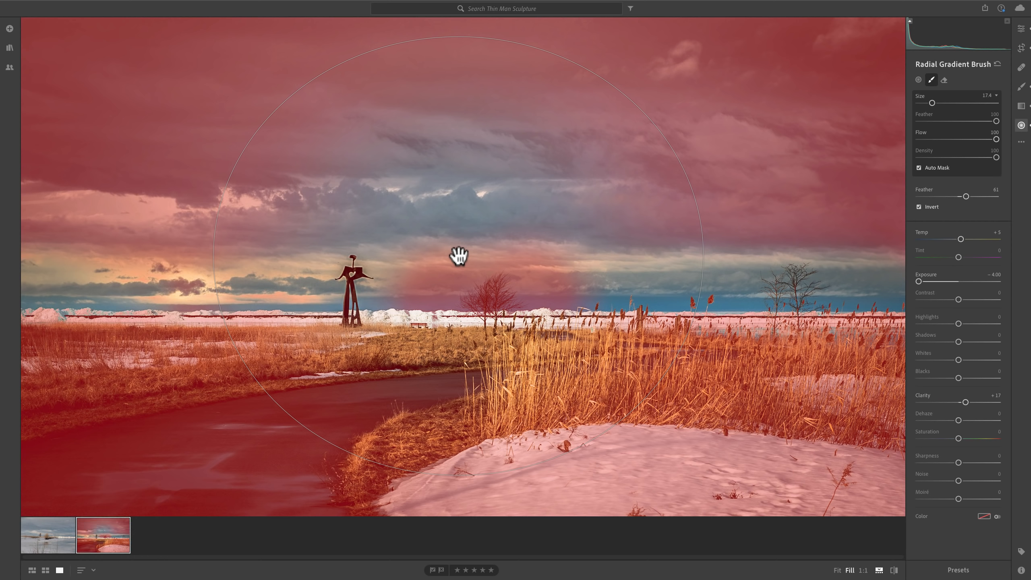
pyautogui.press('BackSpace')
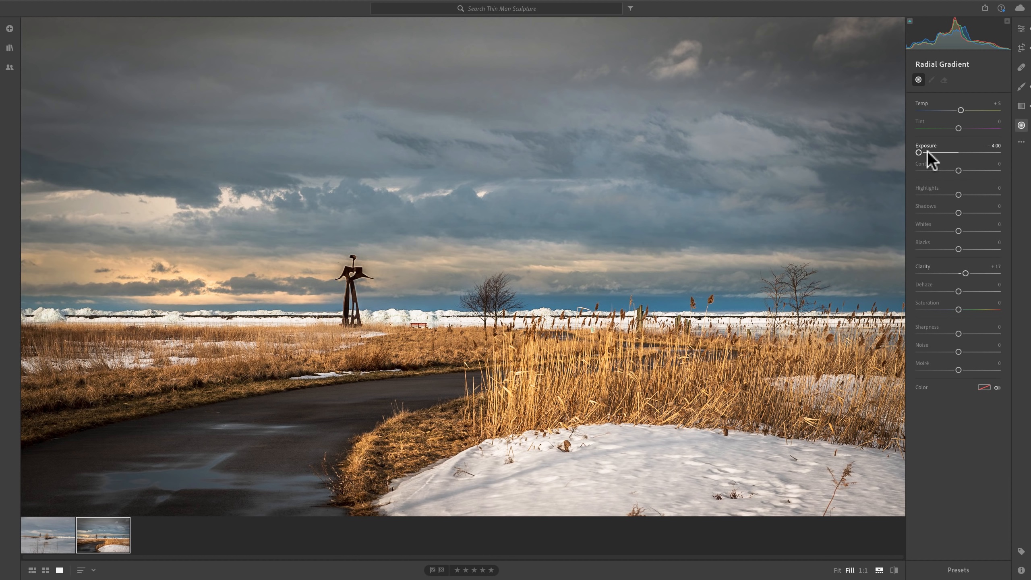
pyautogui.moveTo(919, 152); pyautogui.dragTo(952, 150)
pyautogui.doubleClick(929, 269)
# Copy chosen edit settings from the photo with the path and golden grass, adding Linear Gradient to the default selection.
pyautogui.click(30, 534)
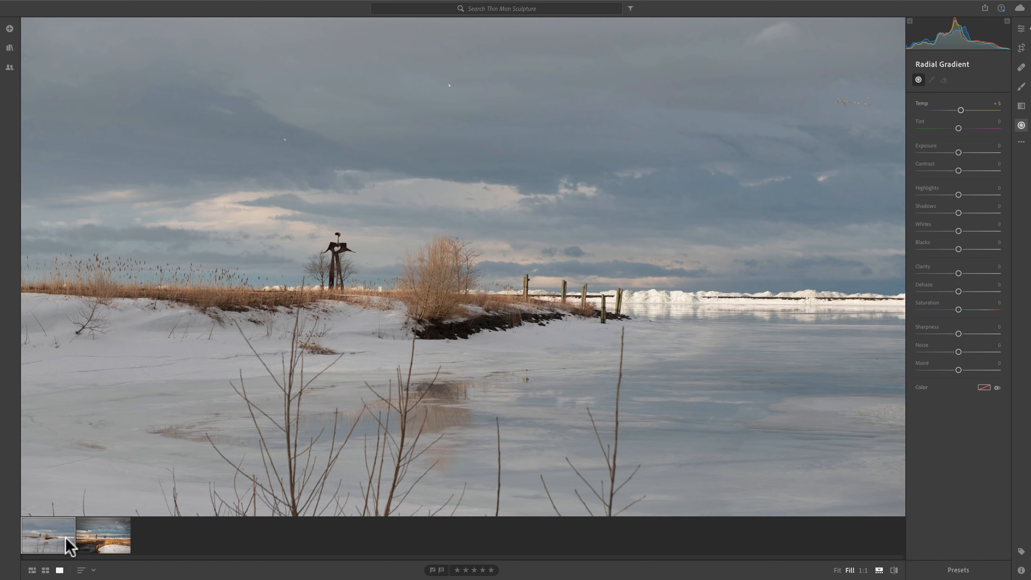
pyautogui.click(98, 537)
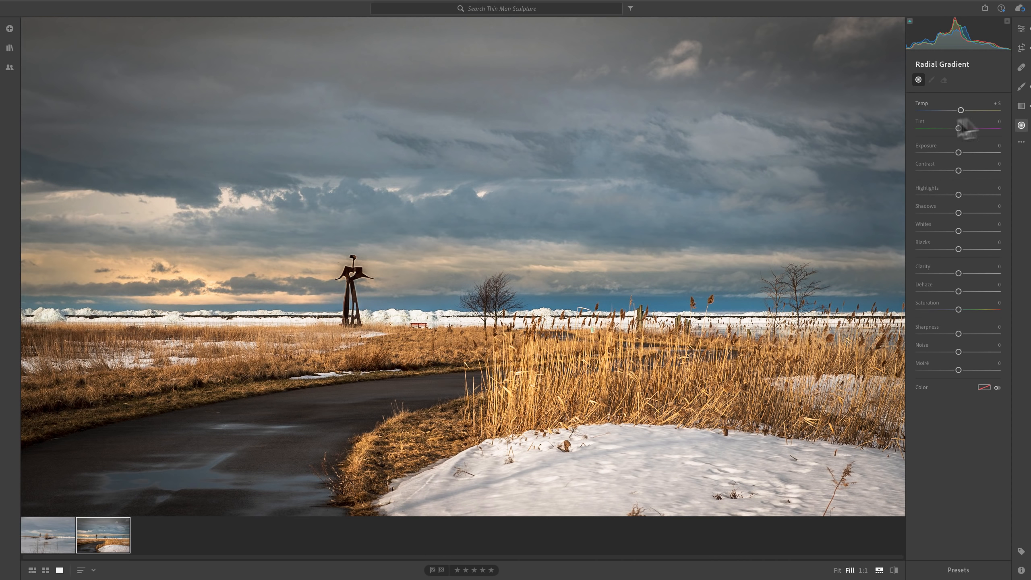
pyautogui.click(1012, 61)
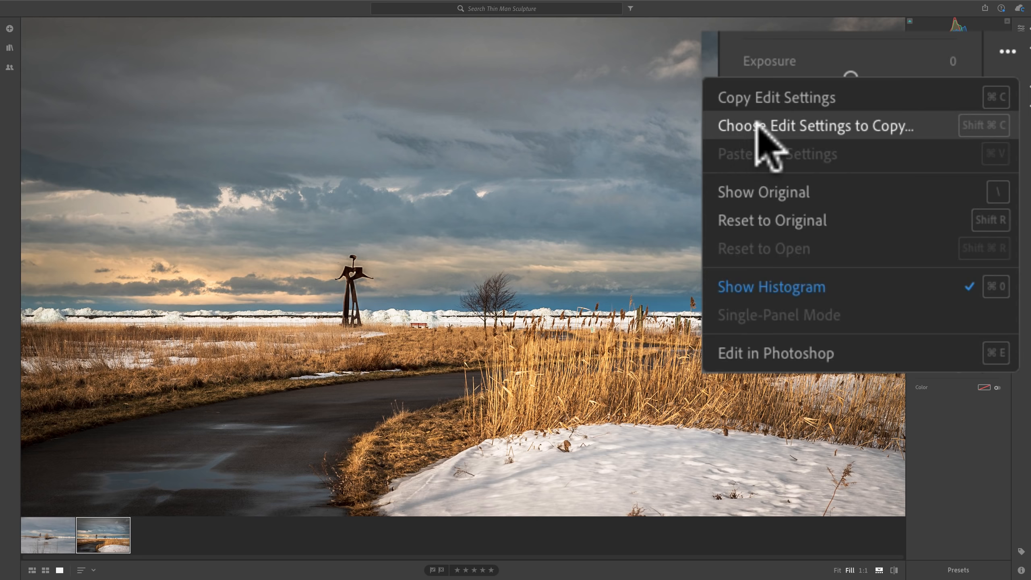
pyautogui.click(869, 126)
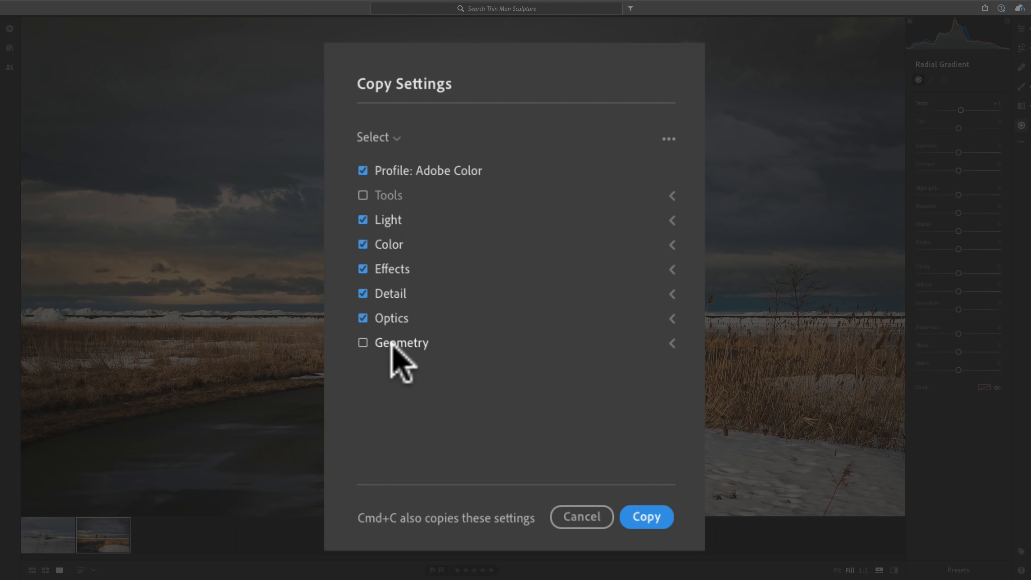
pyautogui.click(672, 195)
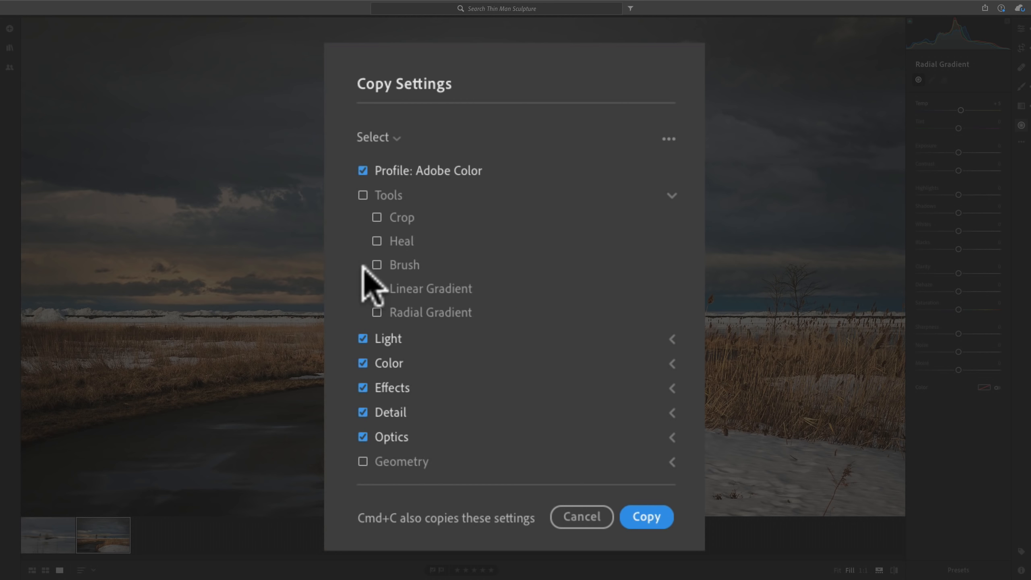
pyautogui.click(377, 289)
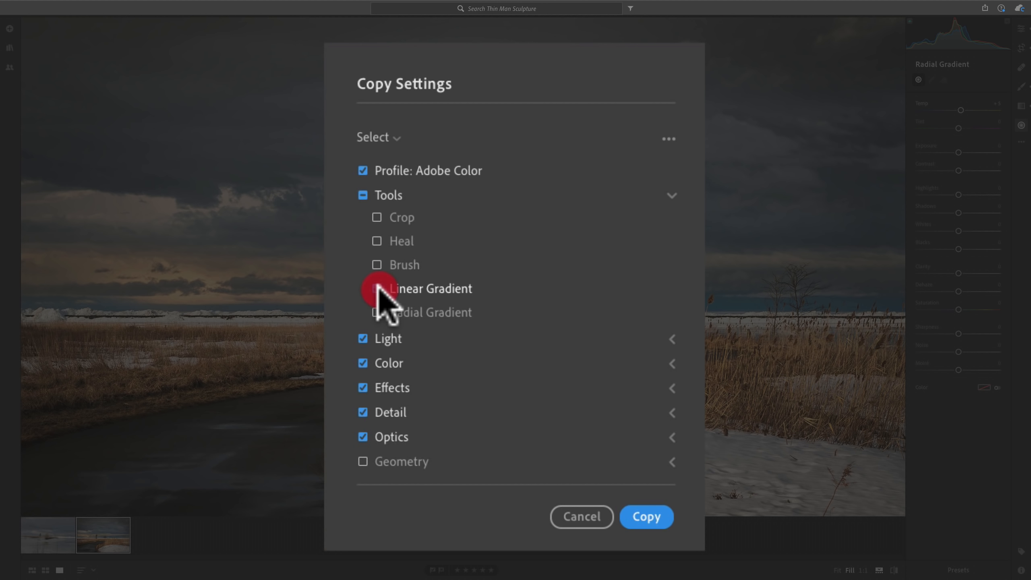
pyautogui.click(672, 195)
pyautogui.click(672, 244)
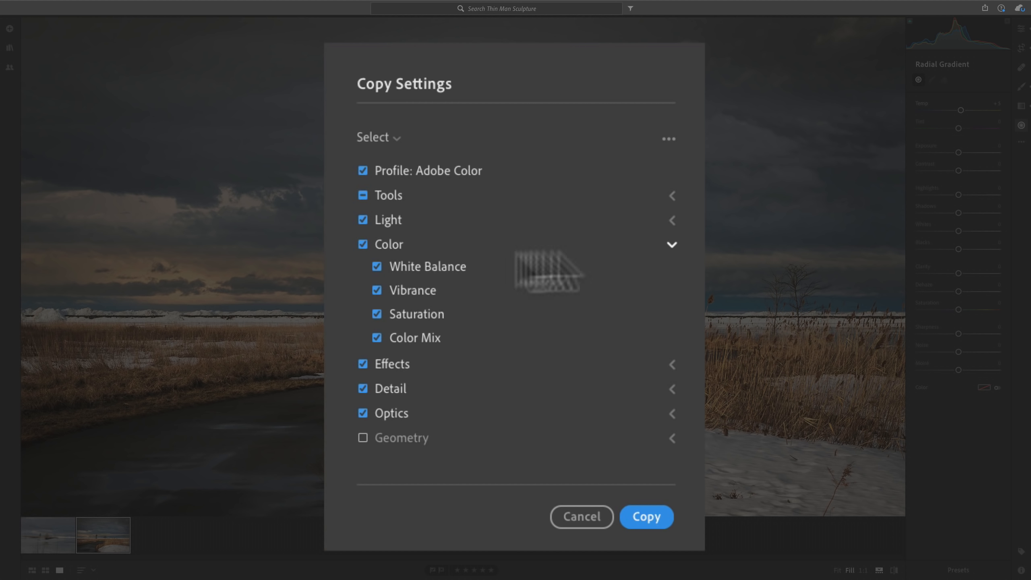
pyautogui.click(671, 243)
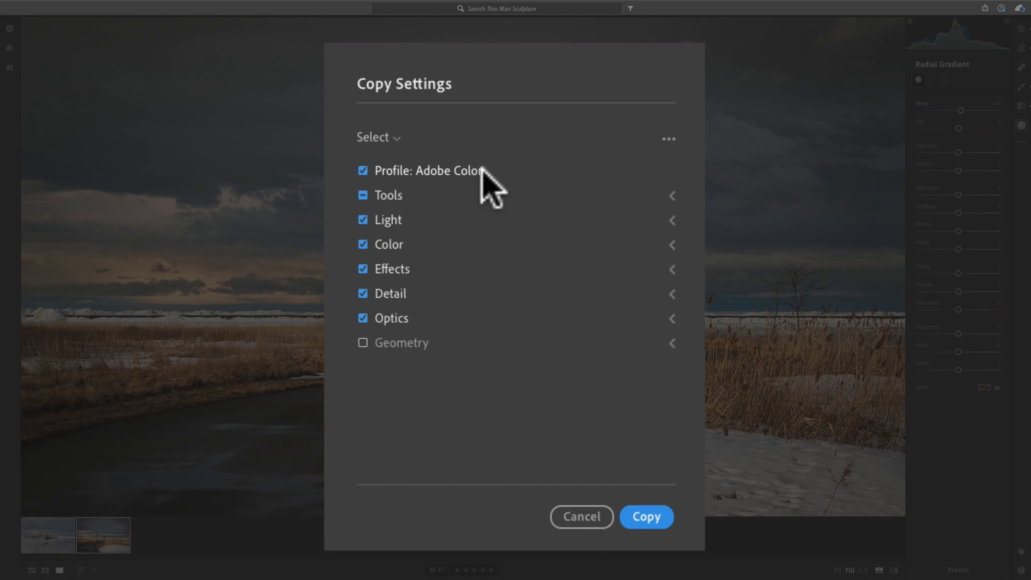
pyautogui.click(643, 520)
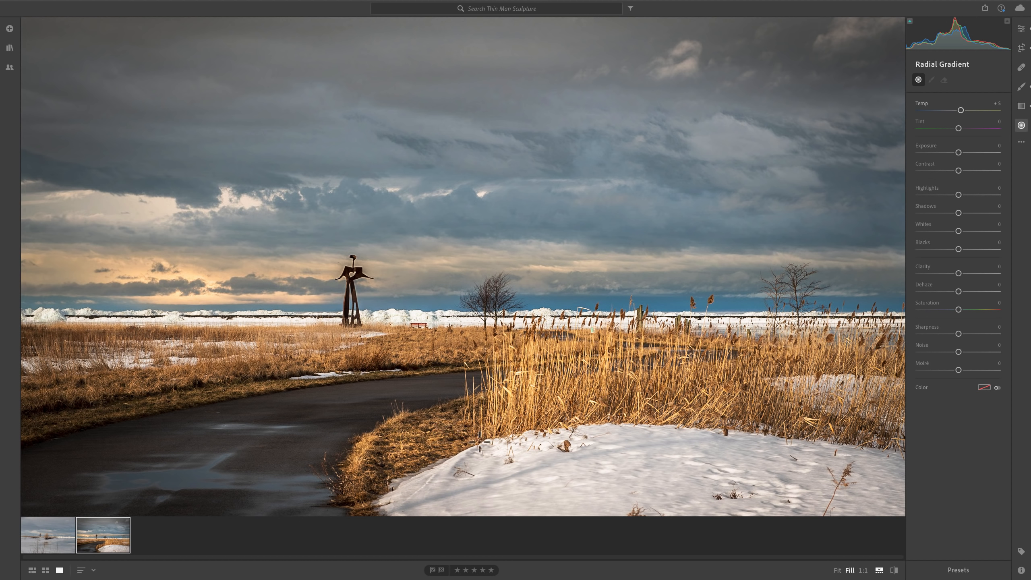
# Copy the path photo's edit settings, paste them onto the frozen shoreline photo, and compare the two photos.
pyautogui.click(1008, 48)
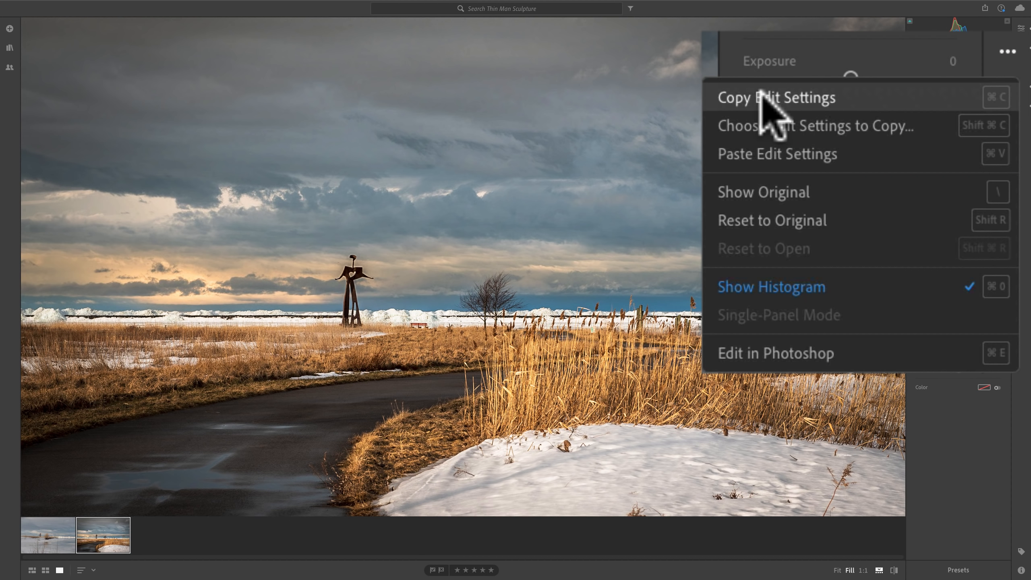
pyautogui.click(778, 98)
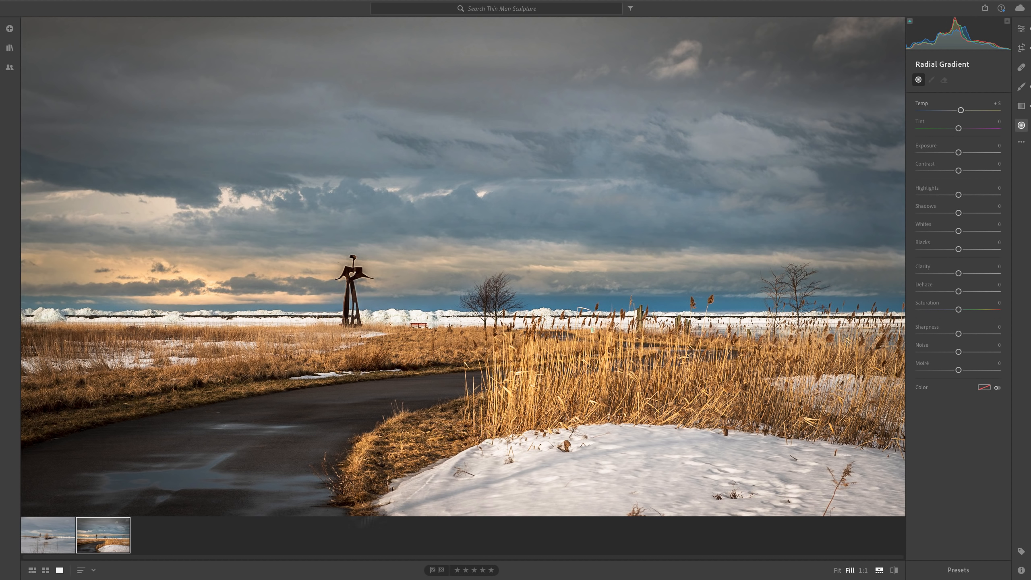
pyautogui.click(56, 531)
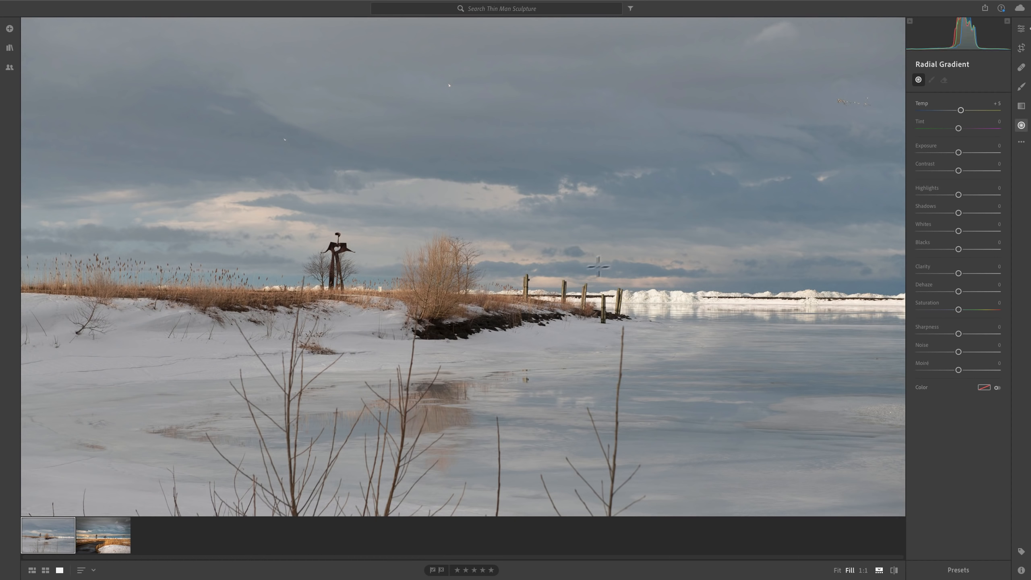
pyautogui.click(1022, 142)
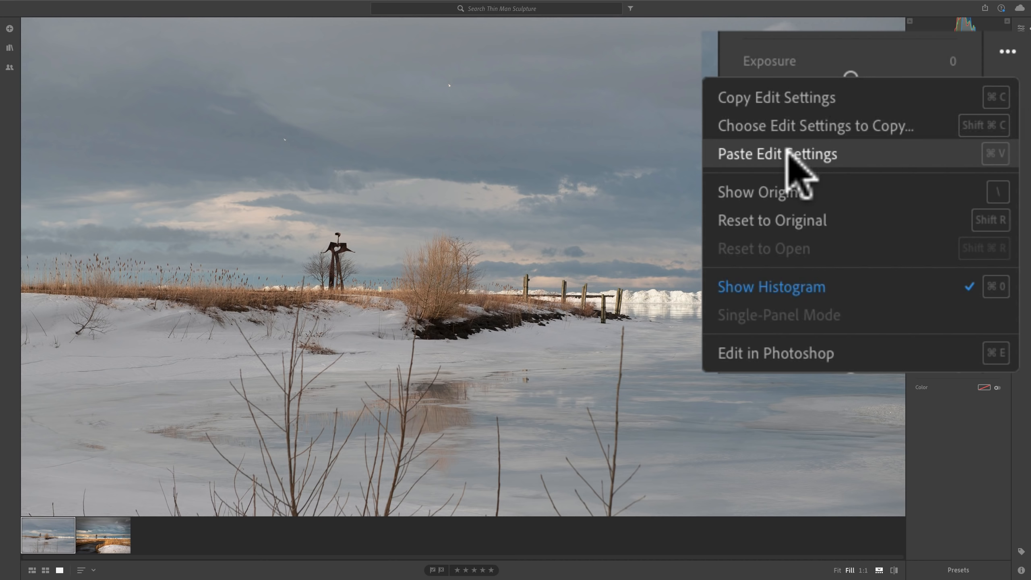
pyautogui.click(788, 151)
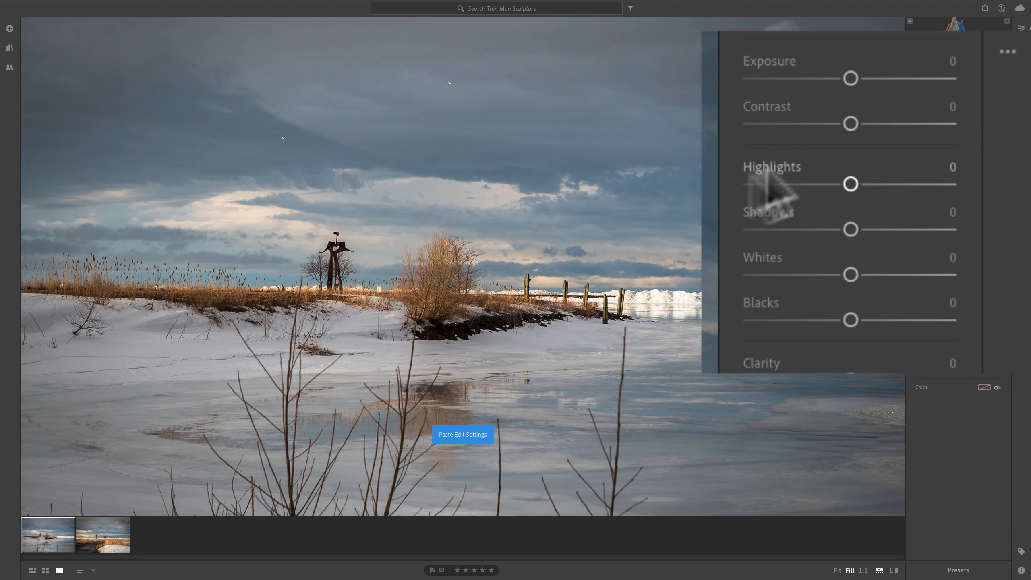
pyautogui.click(114, 540)
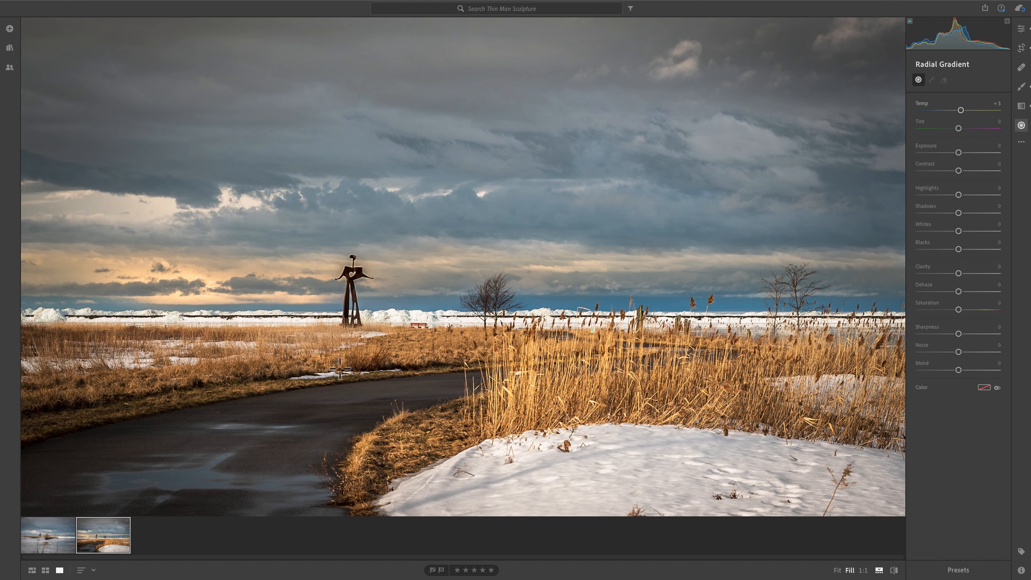
pyautogui.click(38, 535)
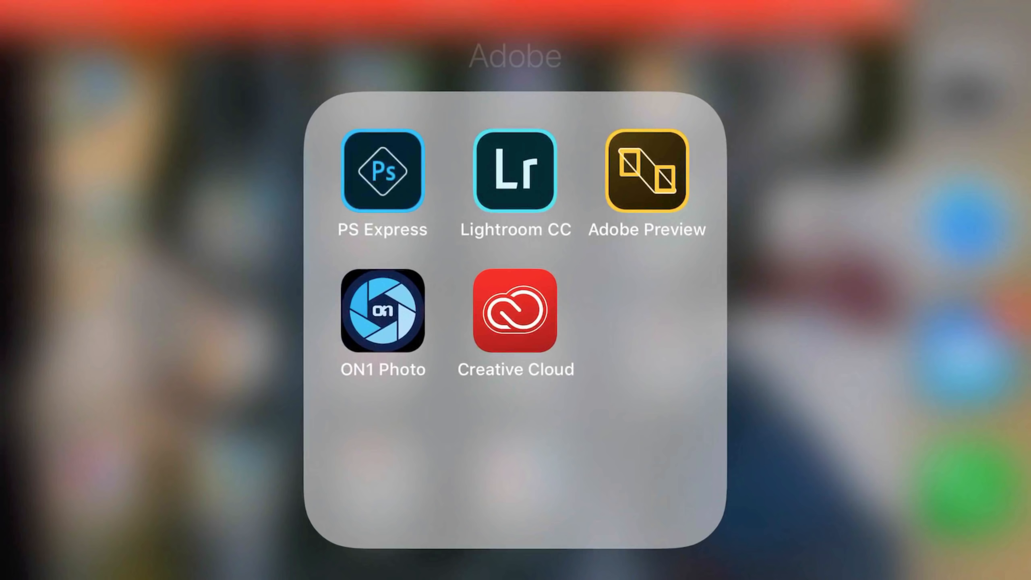
# Switch to Lightroom CC on the phone and change its camera from Automatic to Professional mode.
pyautogui.click(516, 171)
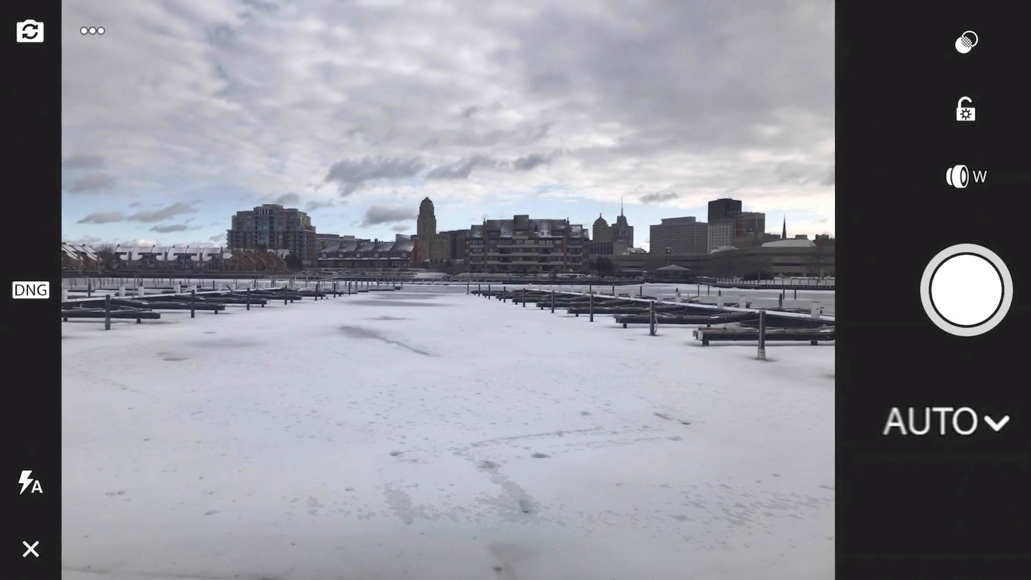
pyautogui.click(963, 423)
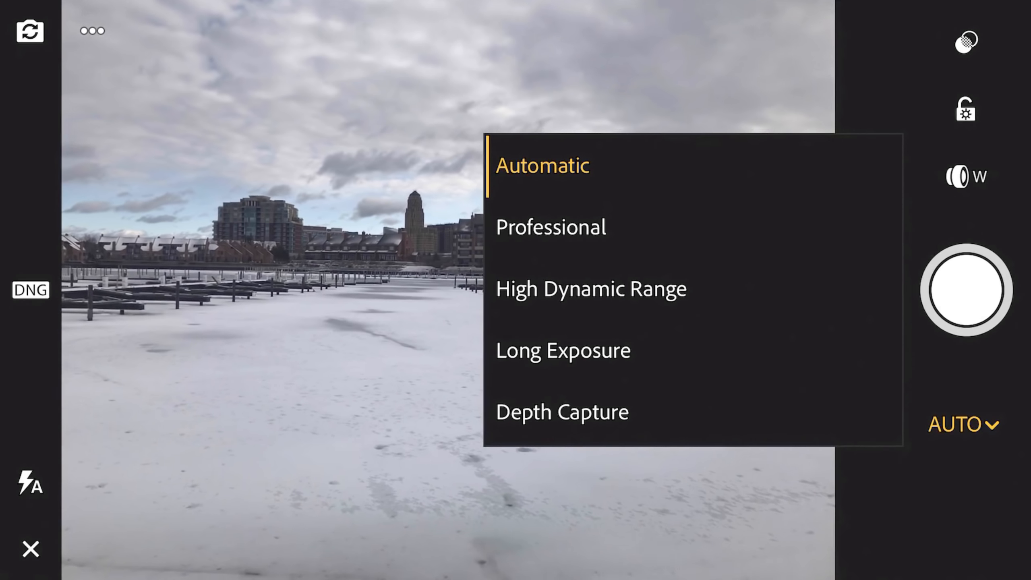
pyautogui.click(558, 233)
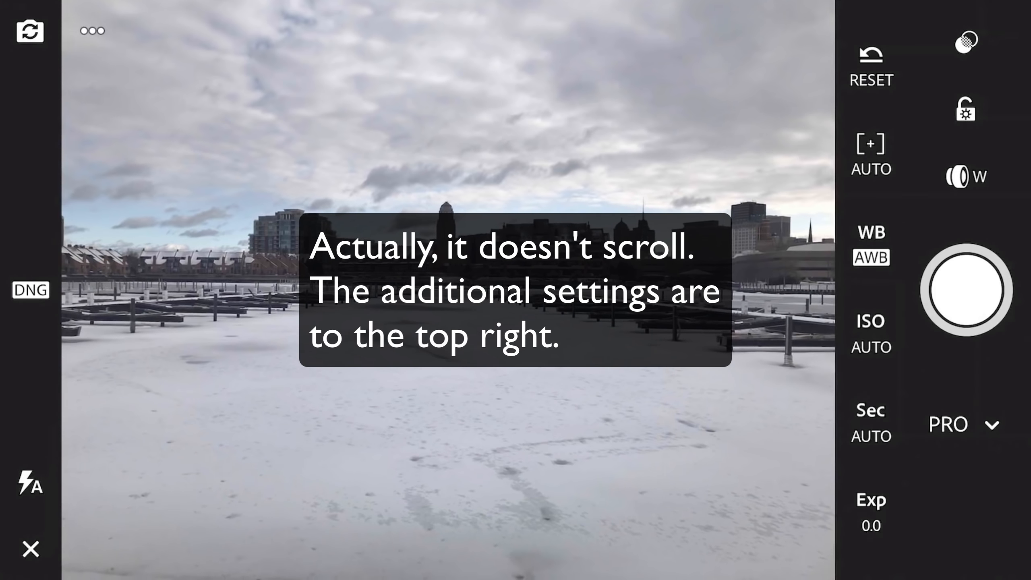
# Set the camera's ISO to 25 and take a photo of the snowy marina and skyline.
pyautogui.click(871, 331)
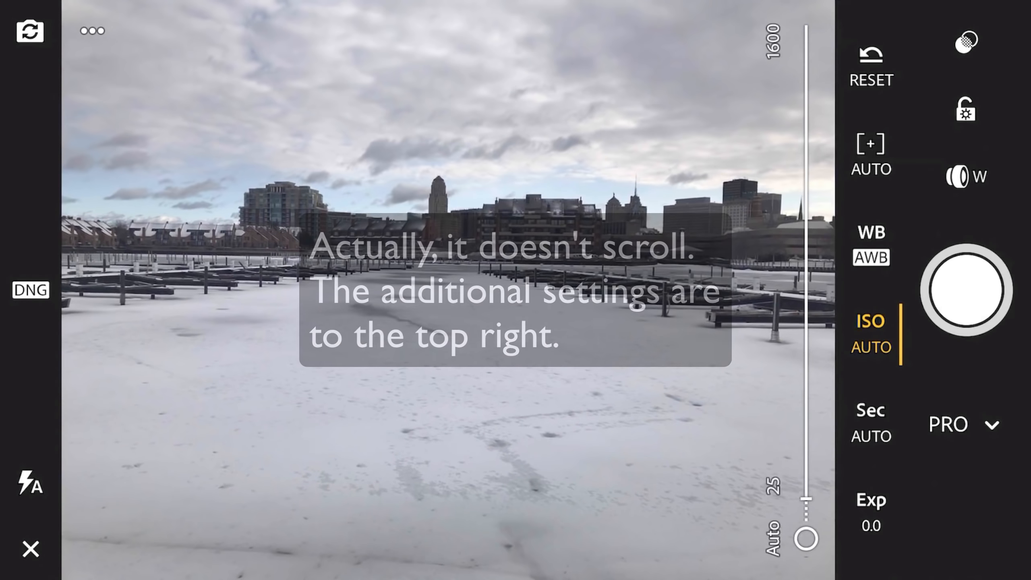
pyautogui.moveTo(807, 539); pyautogui.dragTo(811, 477)
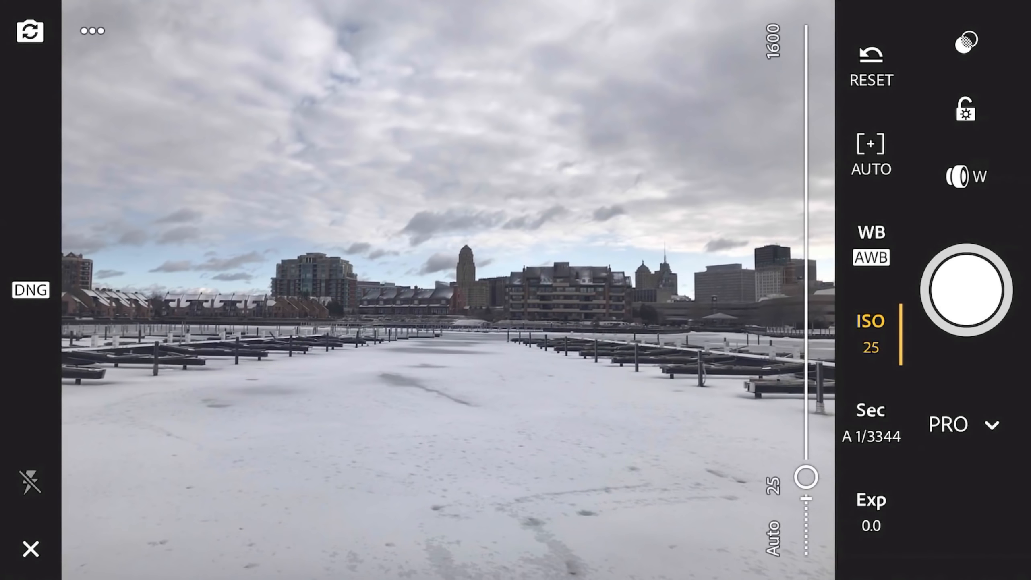
pyautogui.click(966, 290)
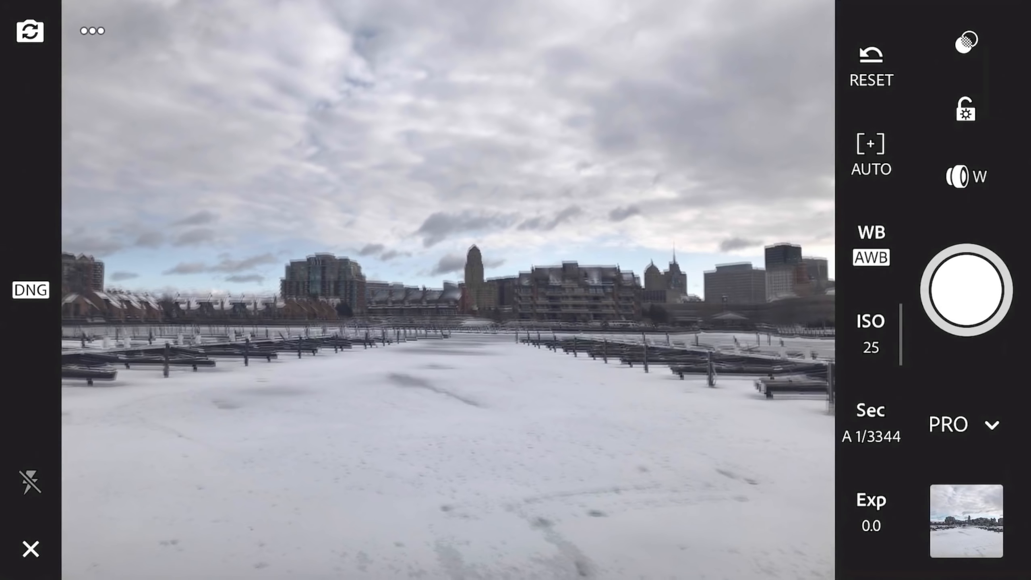
# Take a second, zoomed-in photo of the skyline and open it from All Photos for editing.
pyautogui.scroll(5, 503, 285)
pyautogui.scroll(1, 520, 275)
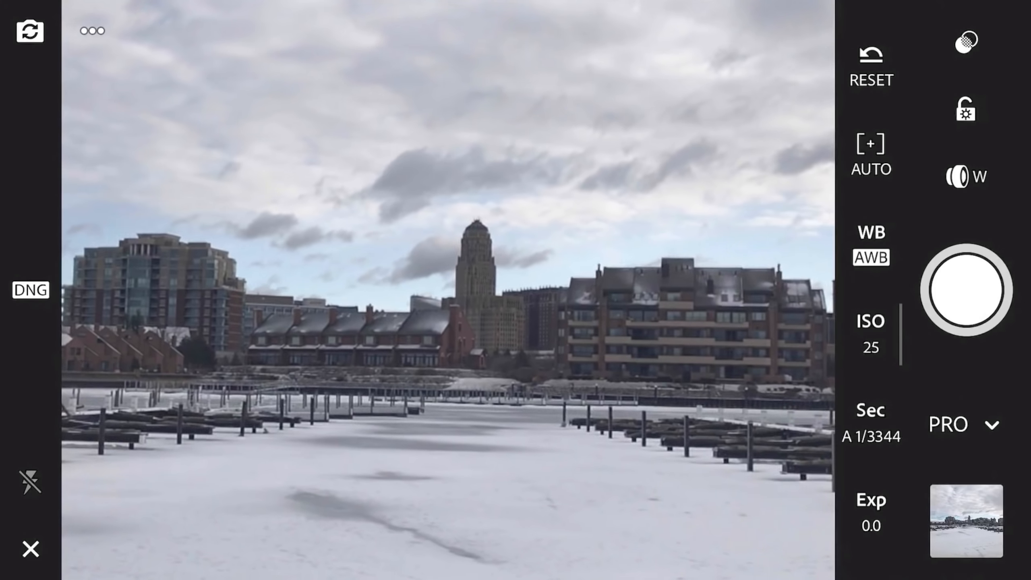
pyautogui.click(967, 290)
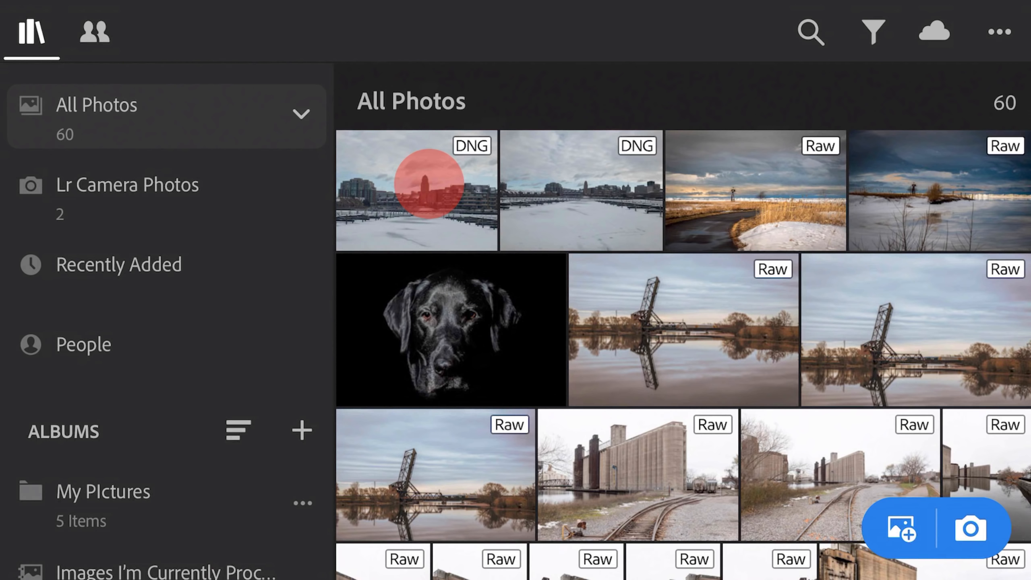
pyautogui.click(429, 184)
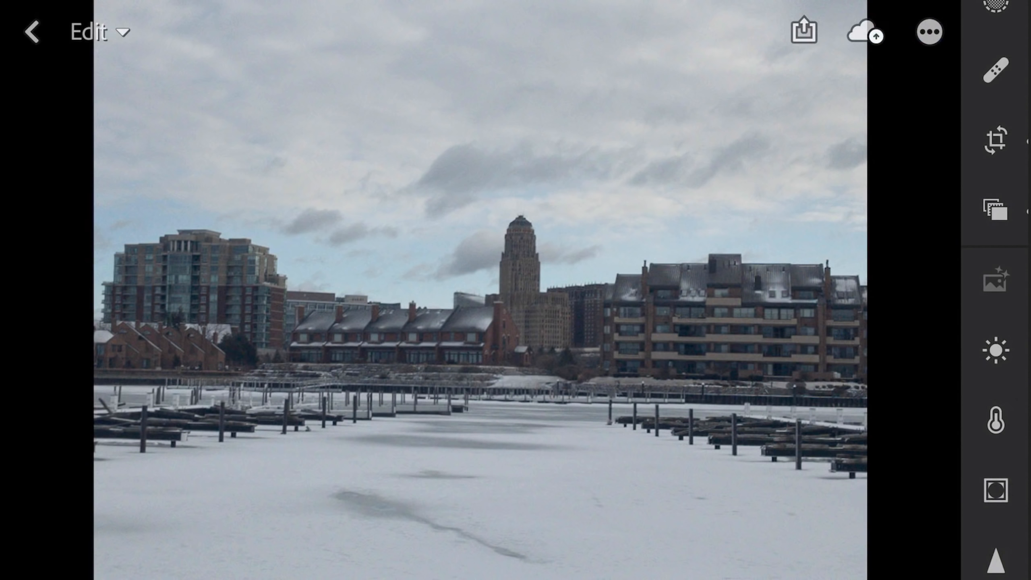